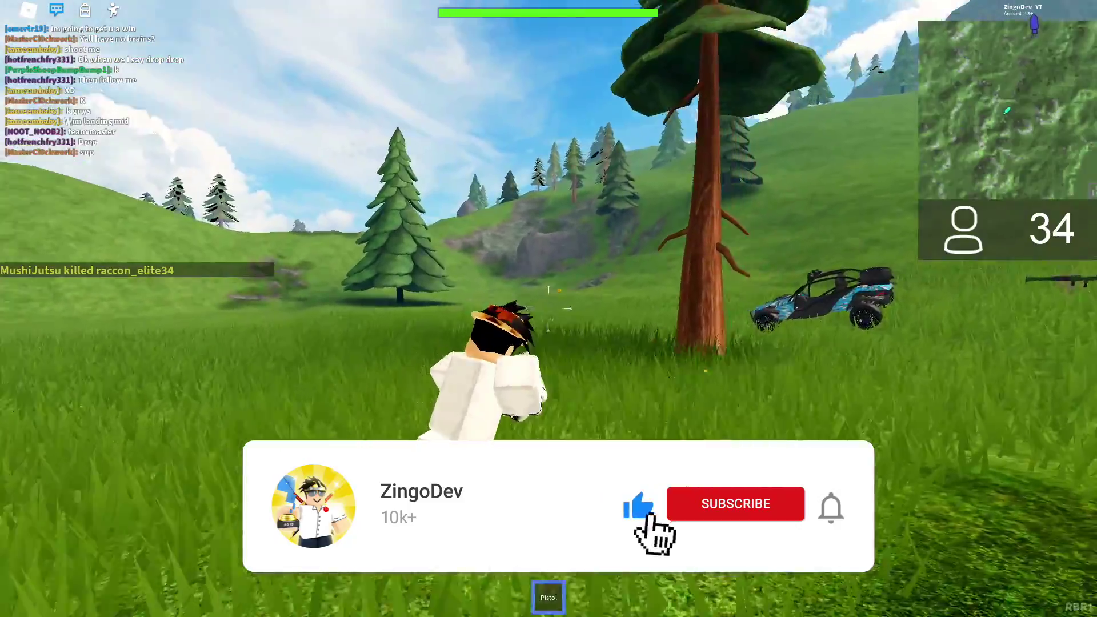
key(q)
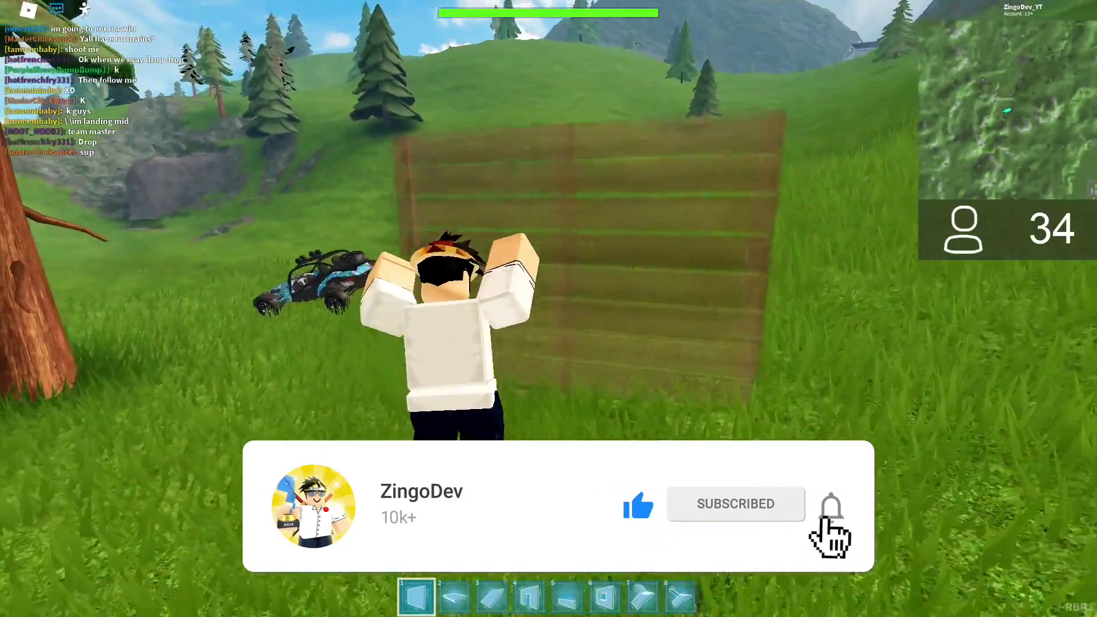
key(3)
key(w)
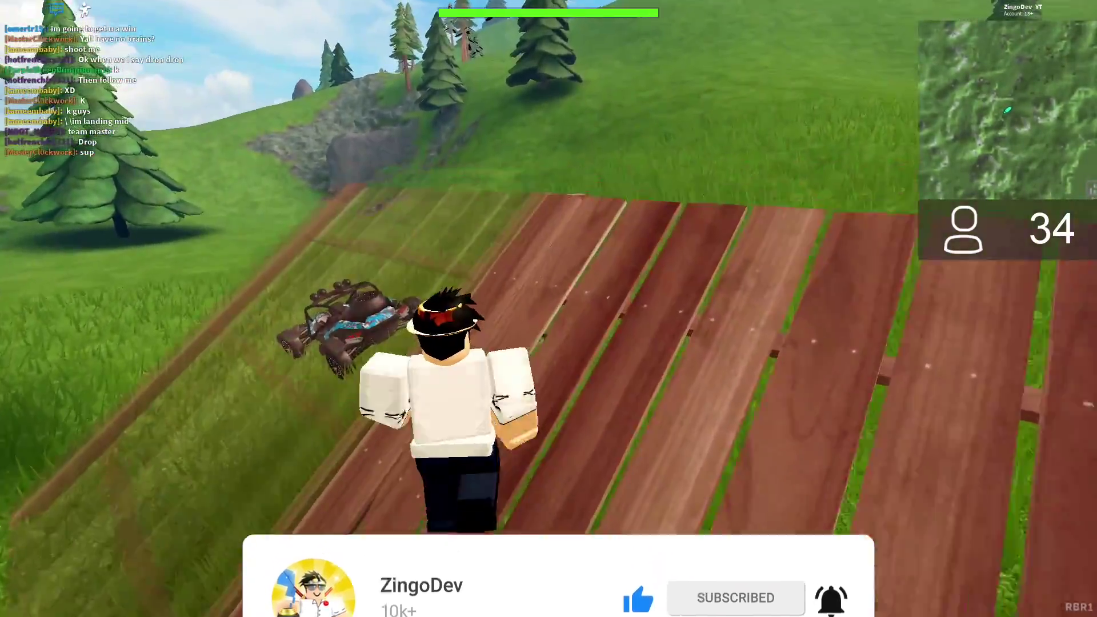
key(w)
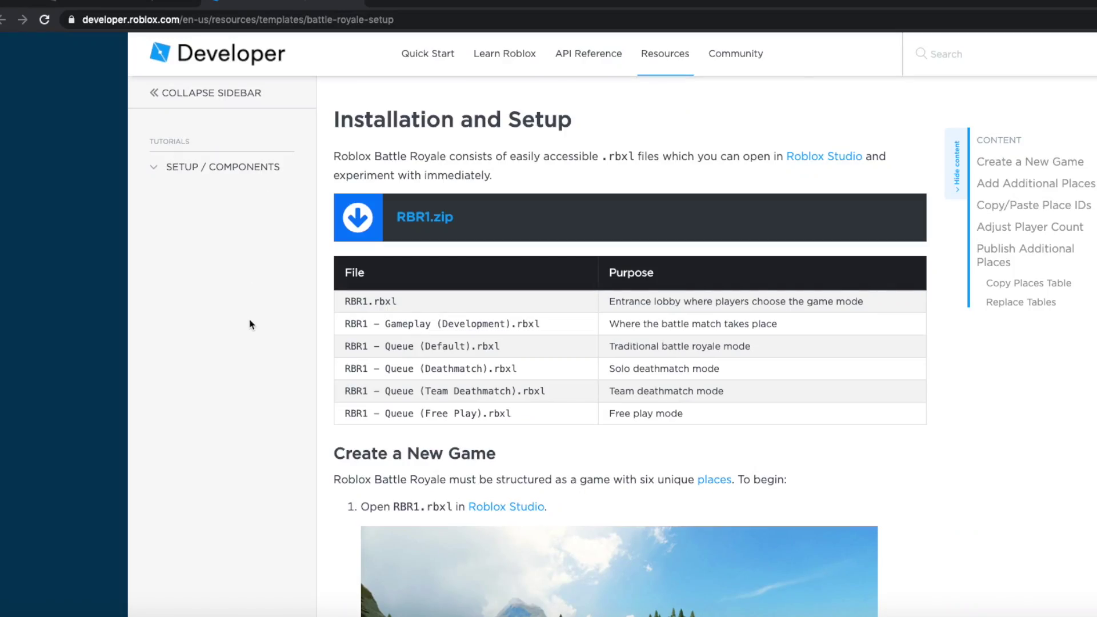
Download RBR1.zip from the Battle Royale setup page and open the extracted RBR1.rbxl file in Roblox Studio
click(425, 217)
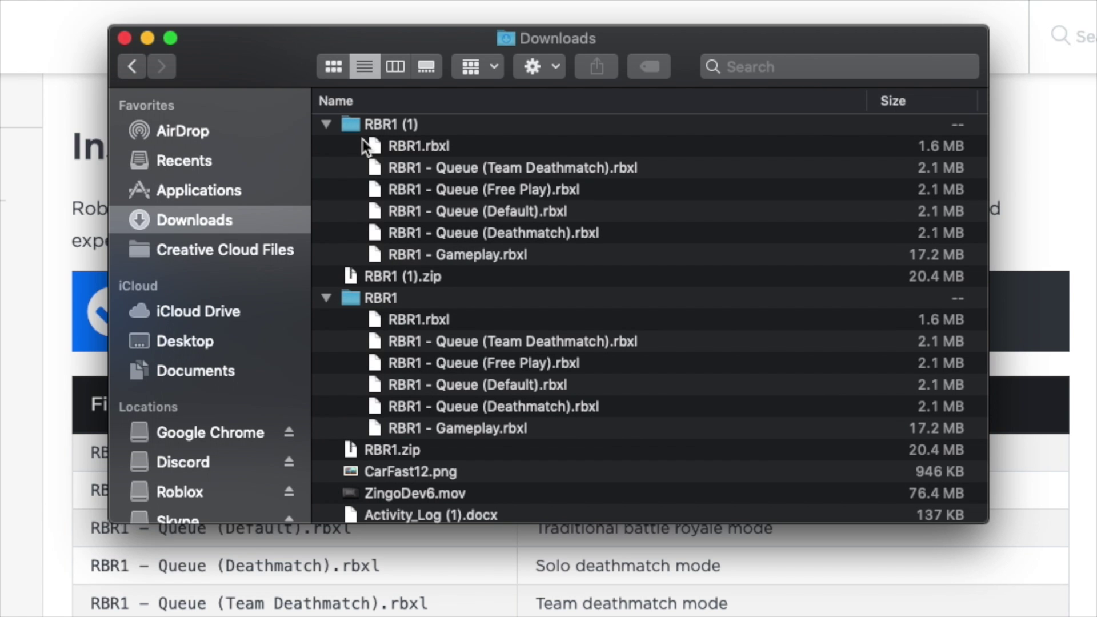
double_click(417, 147)
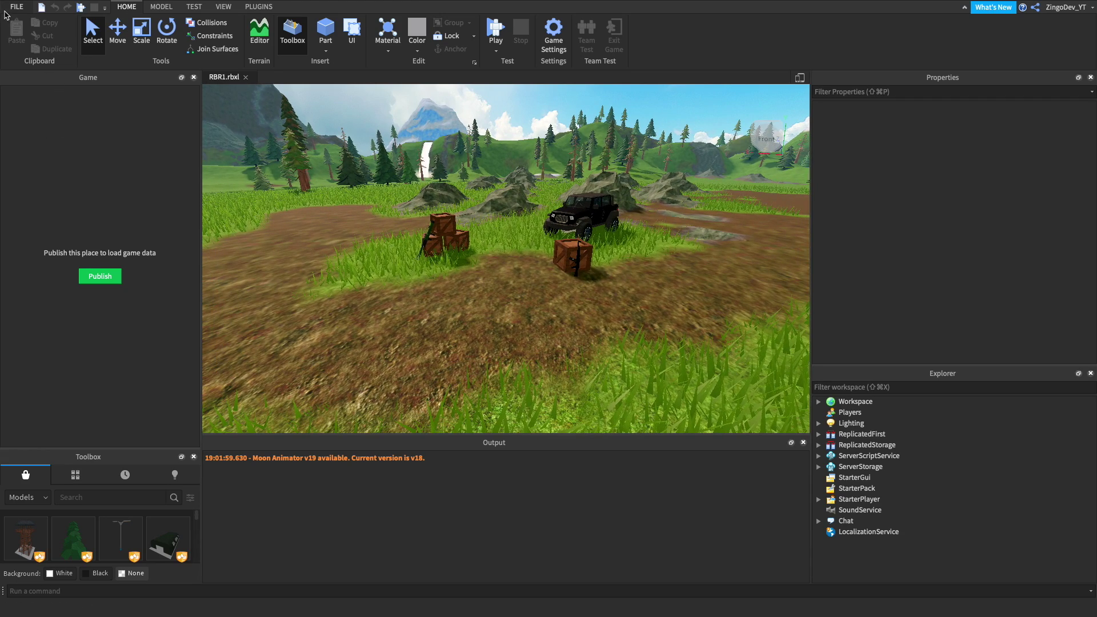
Publish the place to Roblox as a new game named Lobby
click(6, 8)
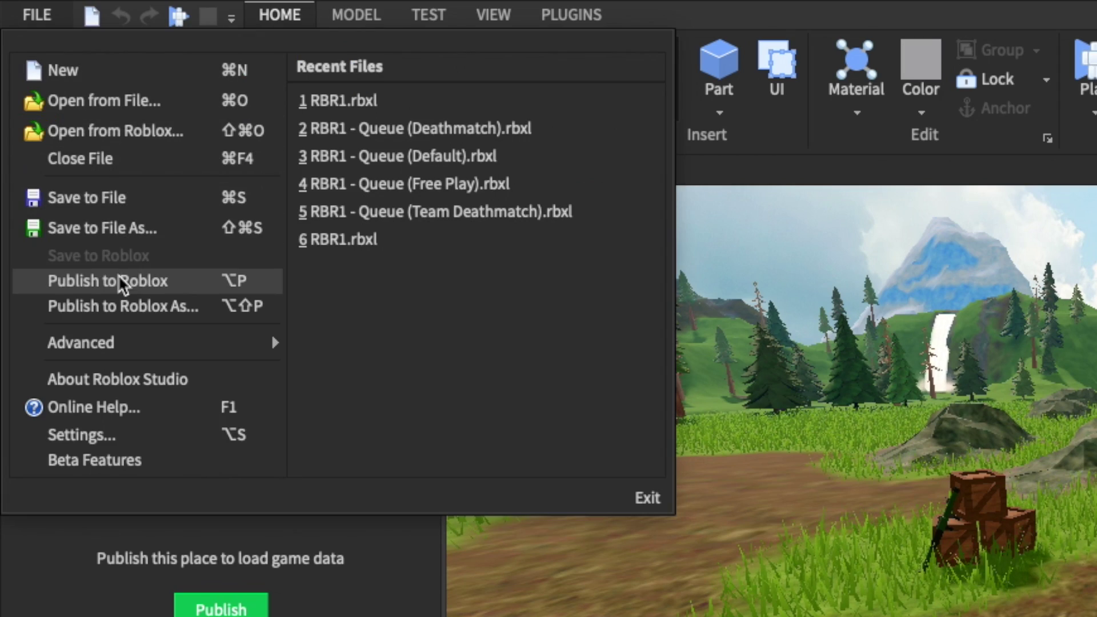
click(54, 126)
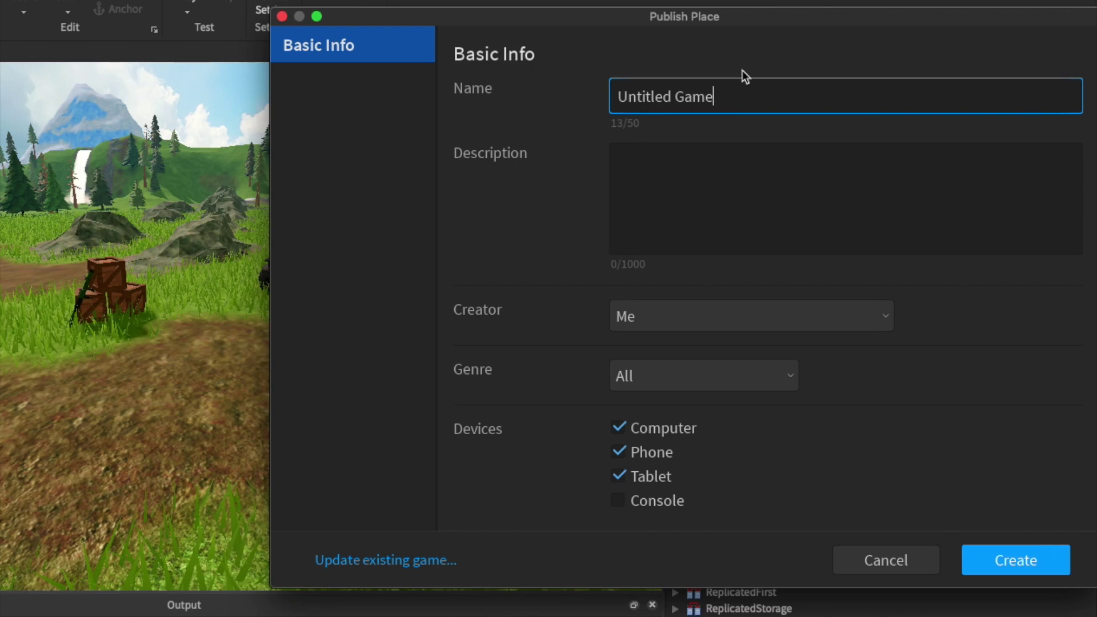
key(BackSpace)
key(BackSpace)
key(BackSpace)
key(BackSpace)
key(BackSpace)
key(BackSpace)
key(BackSpace)
key(BackSpace)
key(BackSpace)
key(BackSpace)
key(BackSpace)
key(BackSpace)
key(BackSpace)
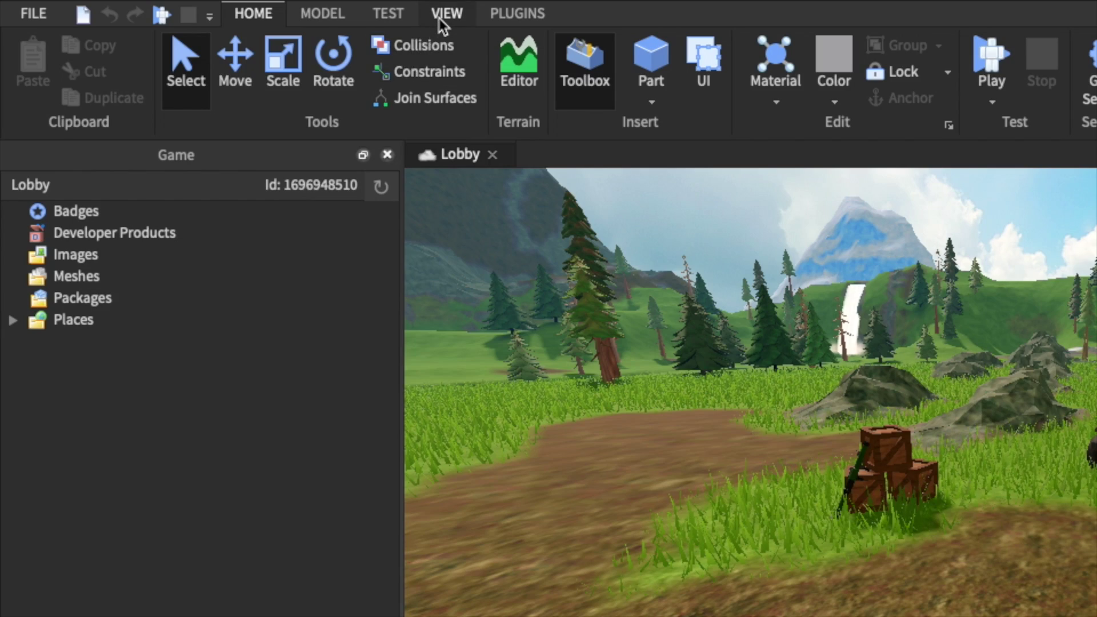
Add a new place to the game's Places folder and rename it as Gameplay
click(223, 7)
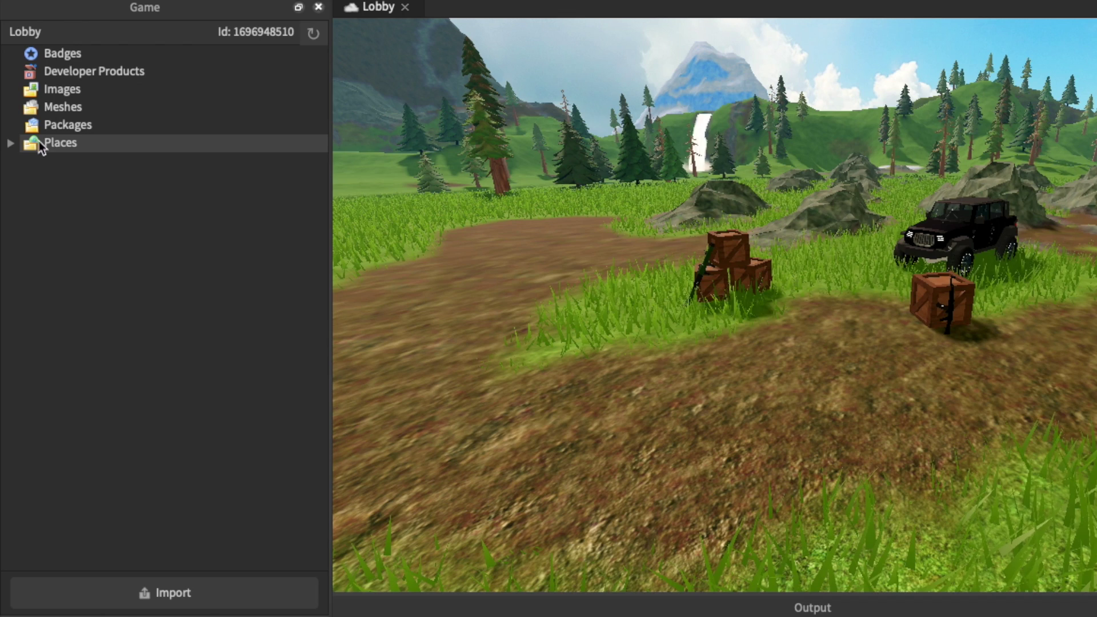
right_click(53, 146)
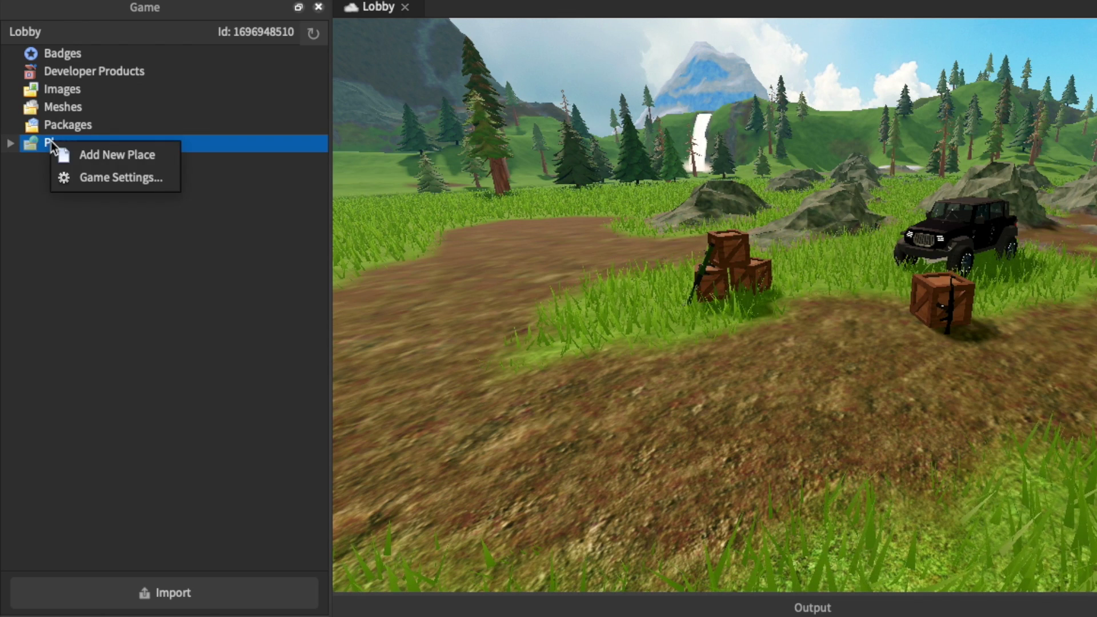
click(76, 158)
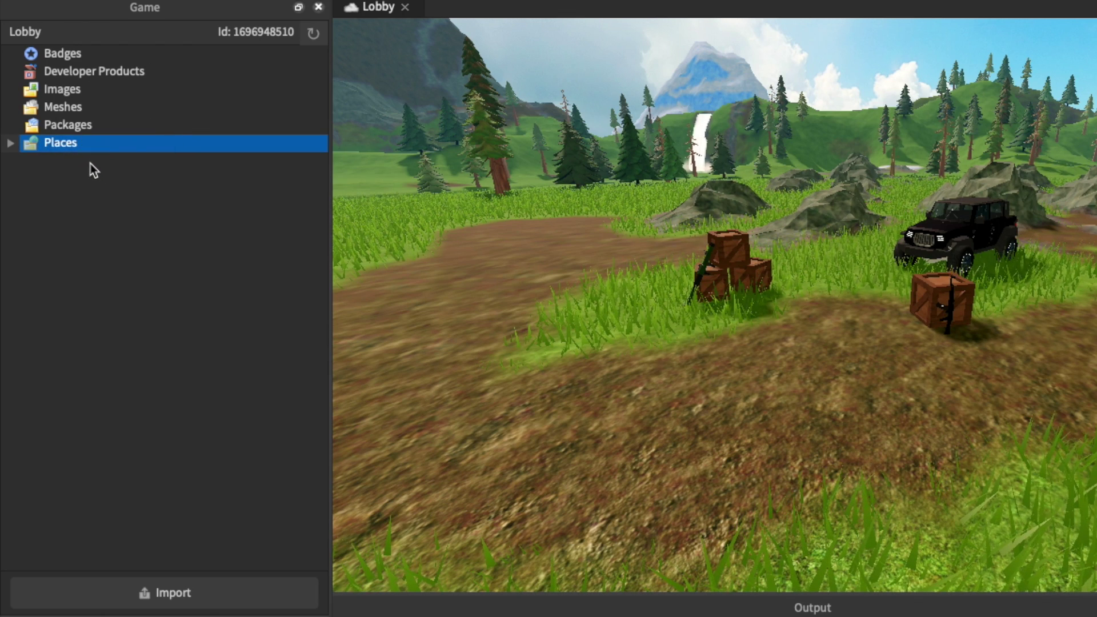
click(10, 145)
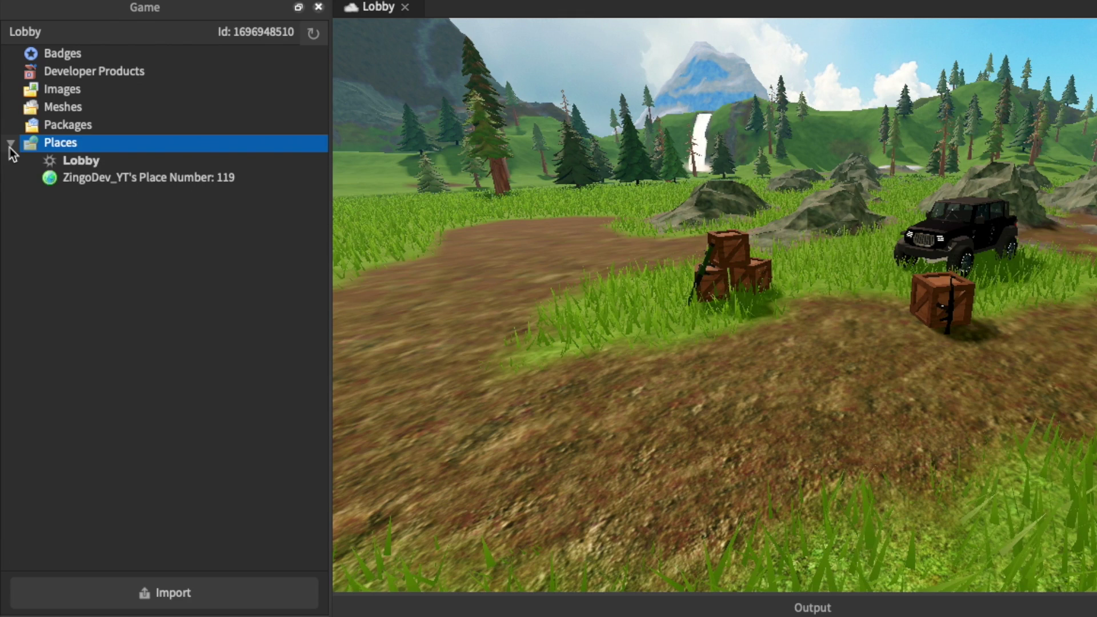
right_click(94, 180)
click(152, 216)
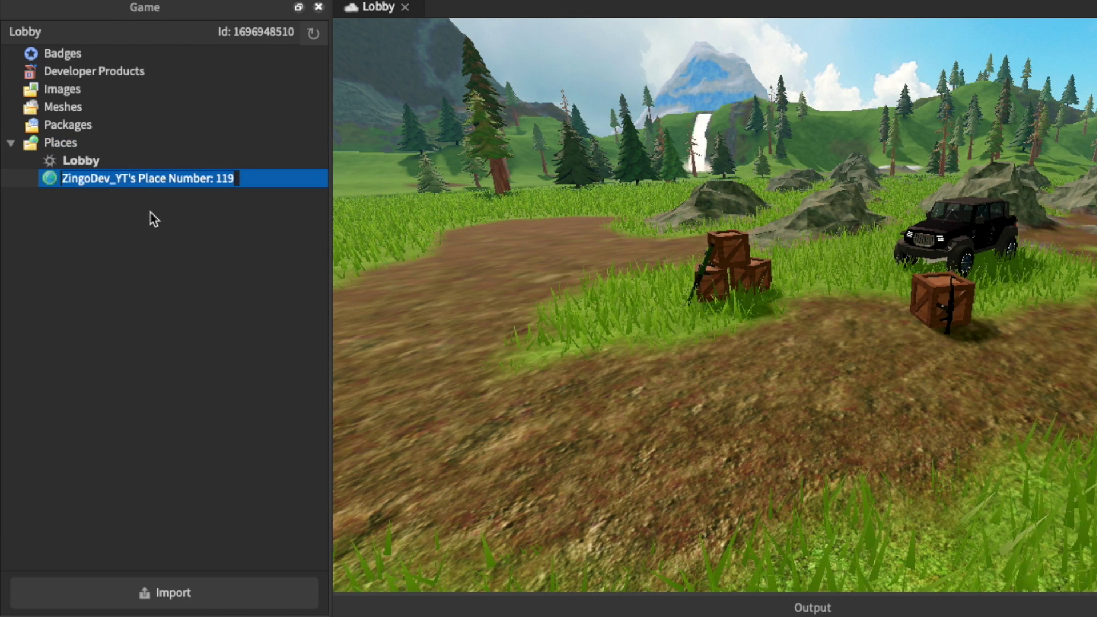
key(BackSpace)
text(Gameplay)
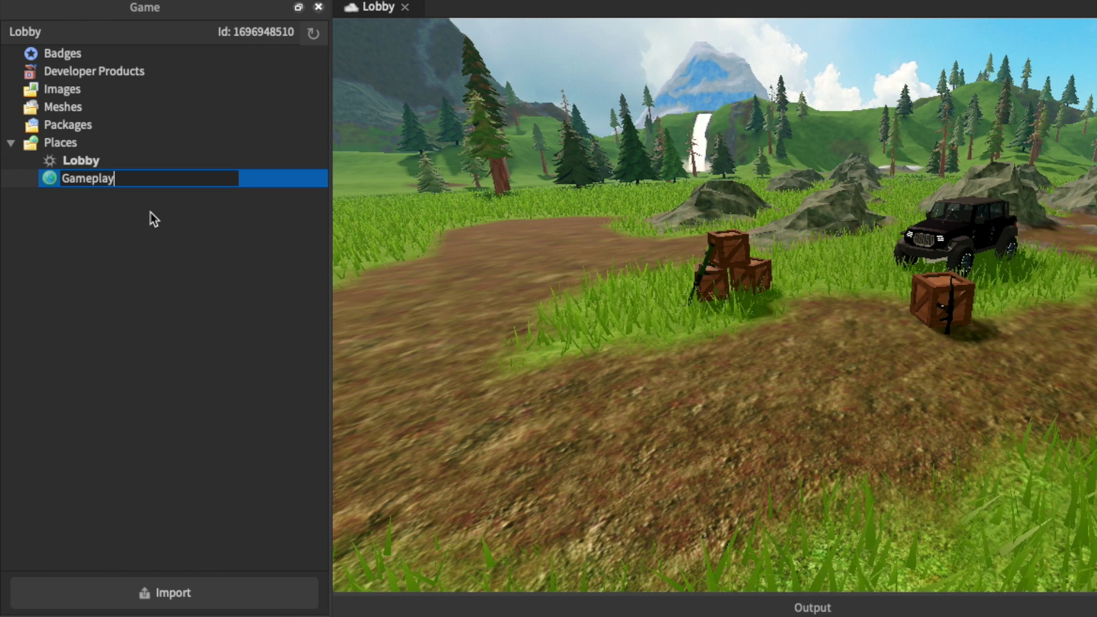
key(Return)
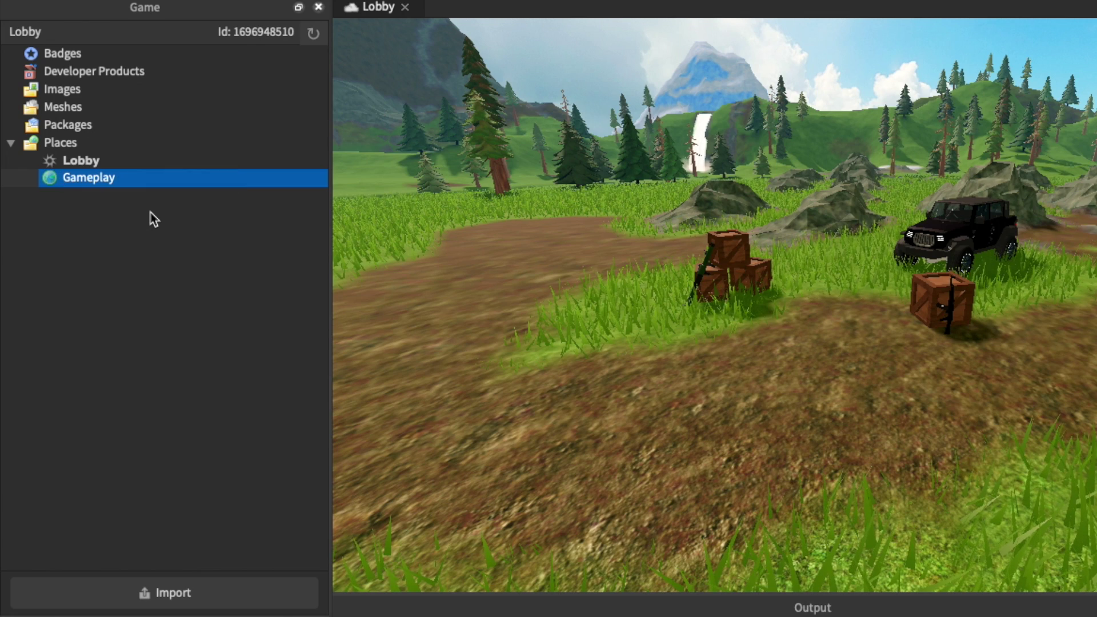
Add another place to the game and rename it as Queue (Default)
right_click(78, 144)
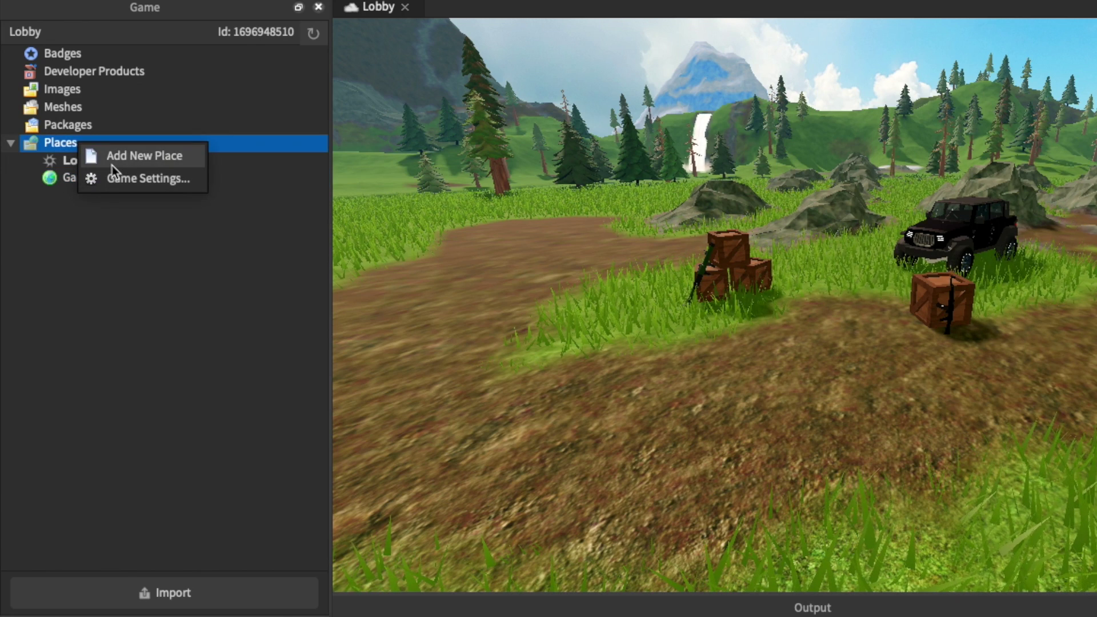
click(109, 162)
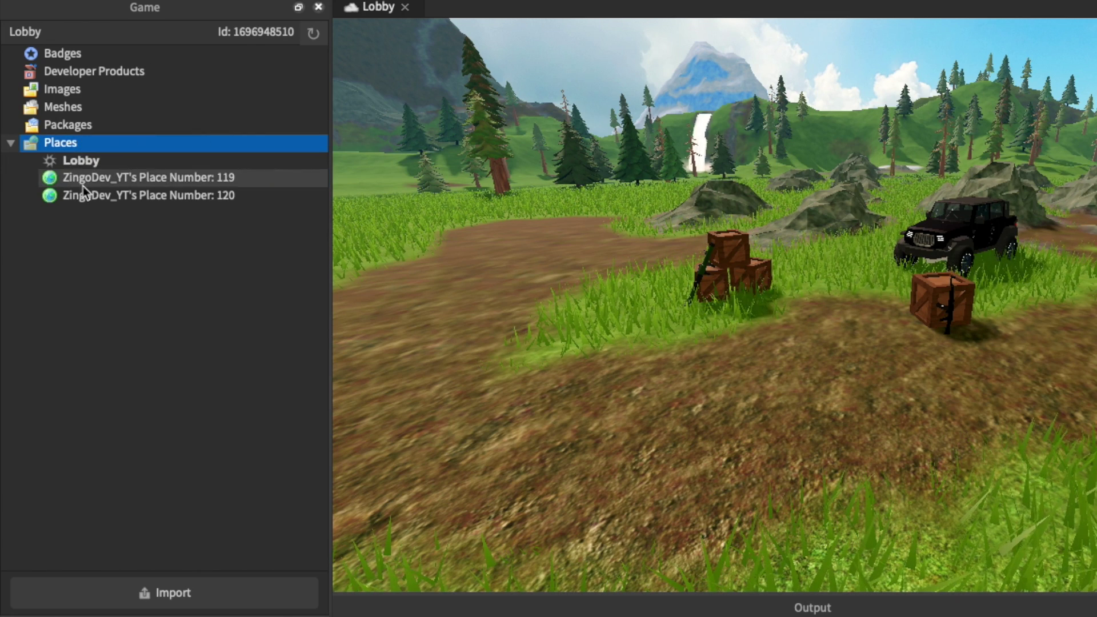
right_click(91, 194)
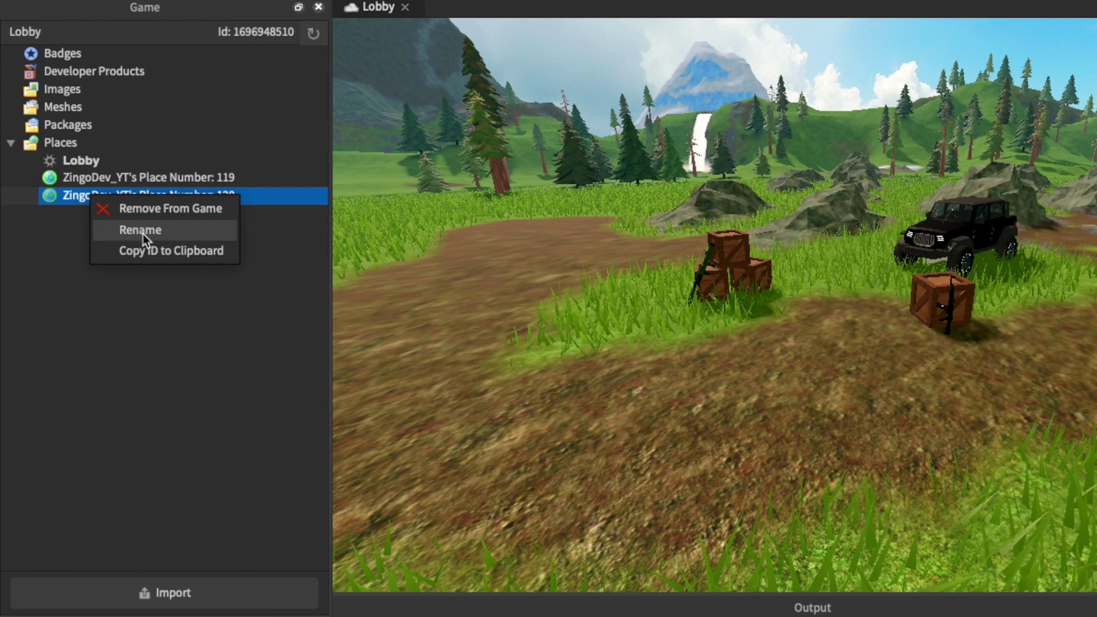
click(143, 235)
click(182, 225)
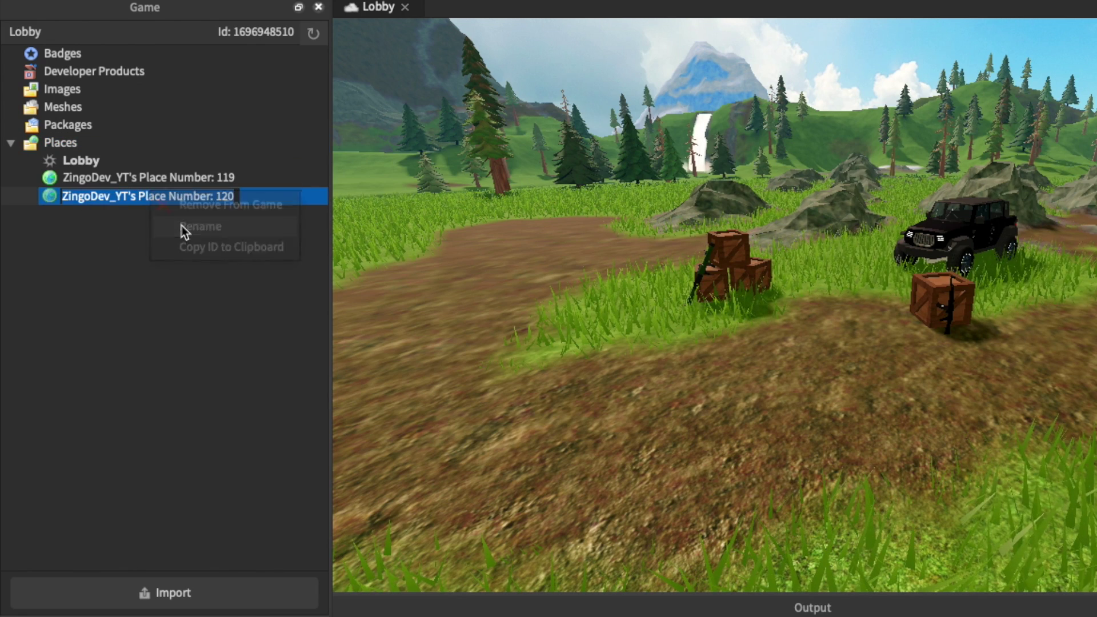
text(Queue (Default))
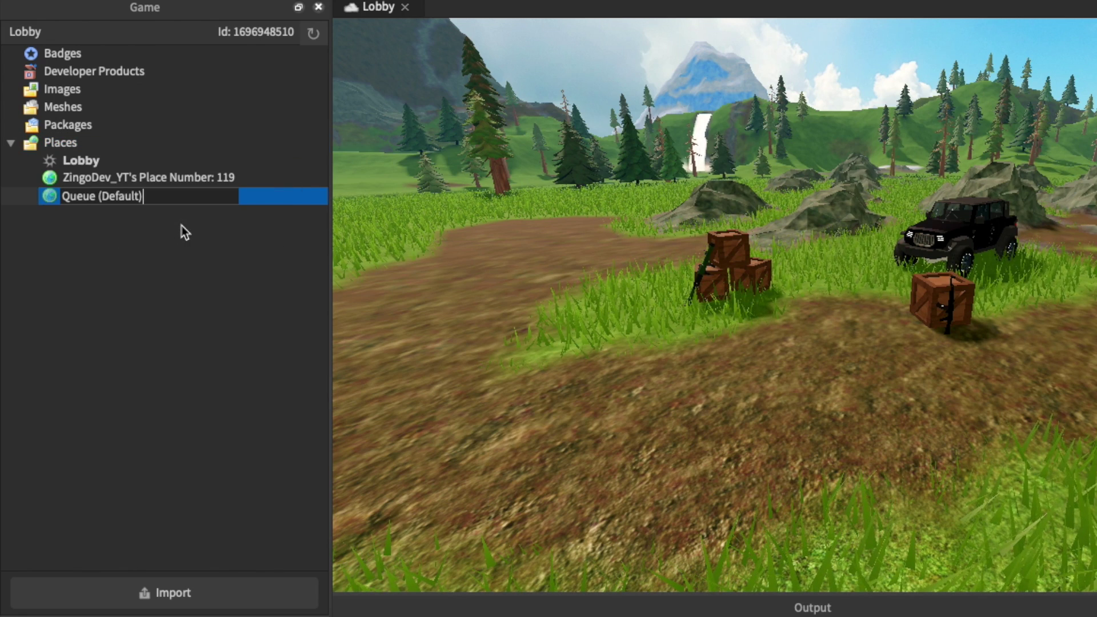
key(Return)
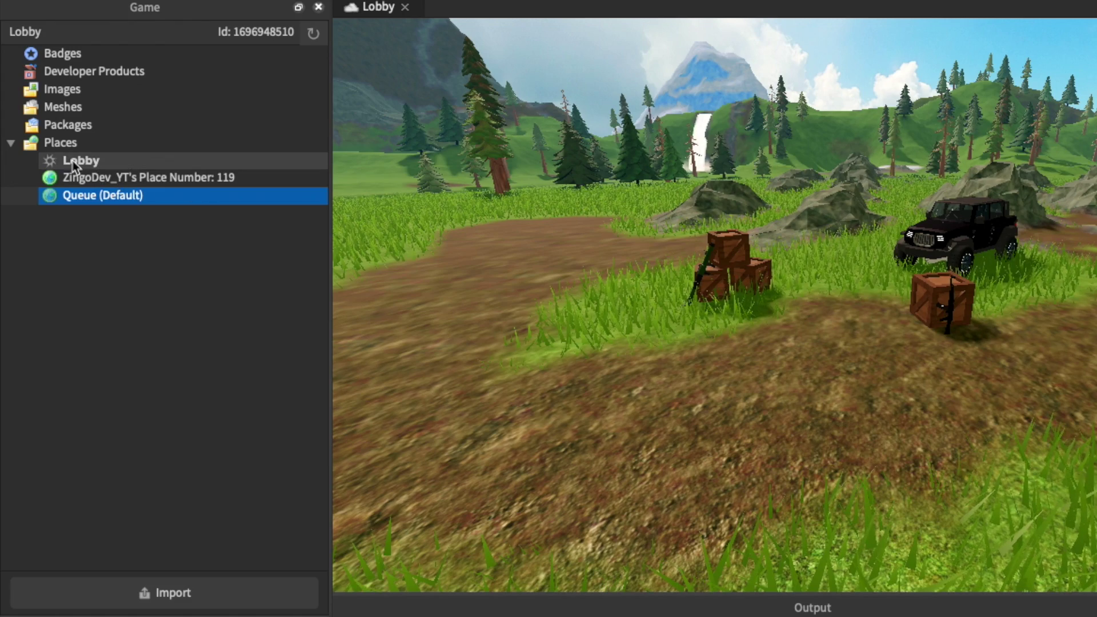
Add a further place to the game and rename it as Queue (Deathmatch)
right_click(62, 147)
click(111, 173)
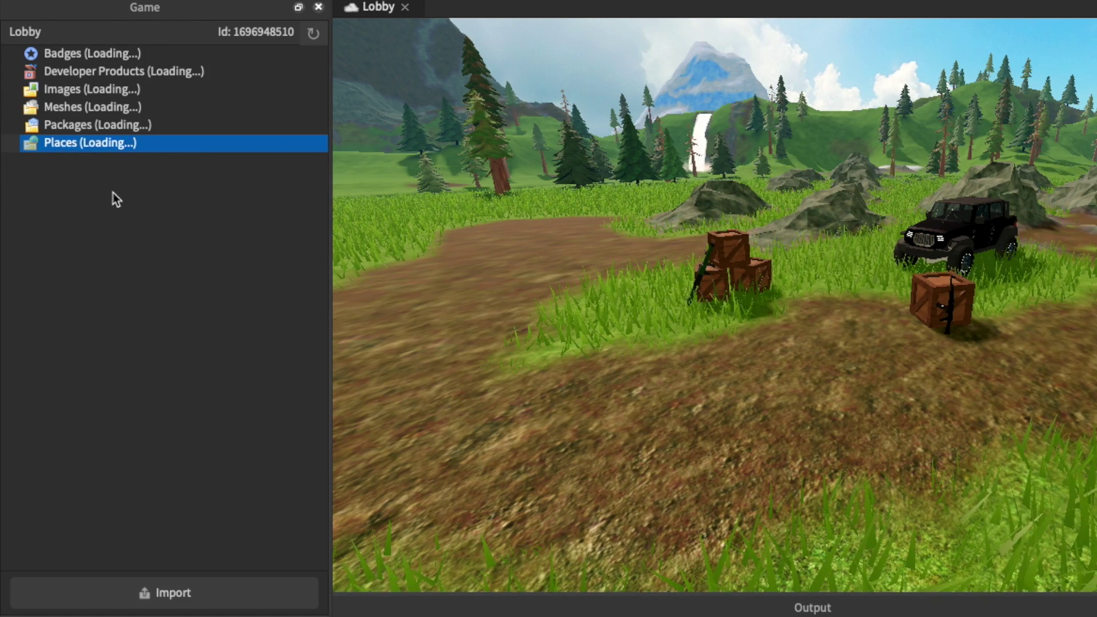
right_click(56, 215)
key(Escape)
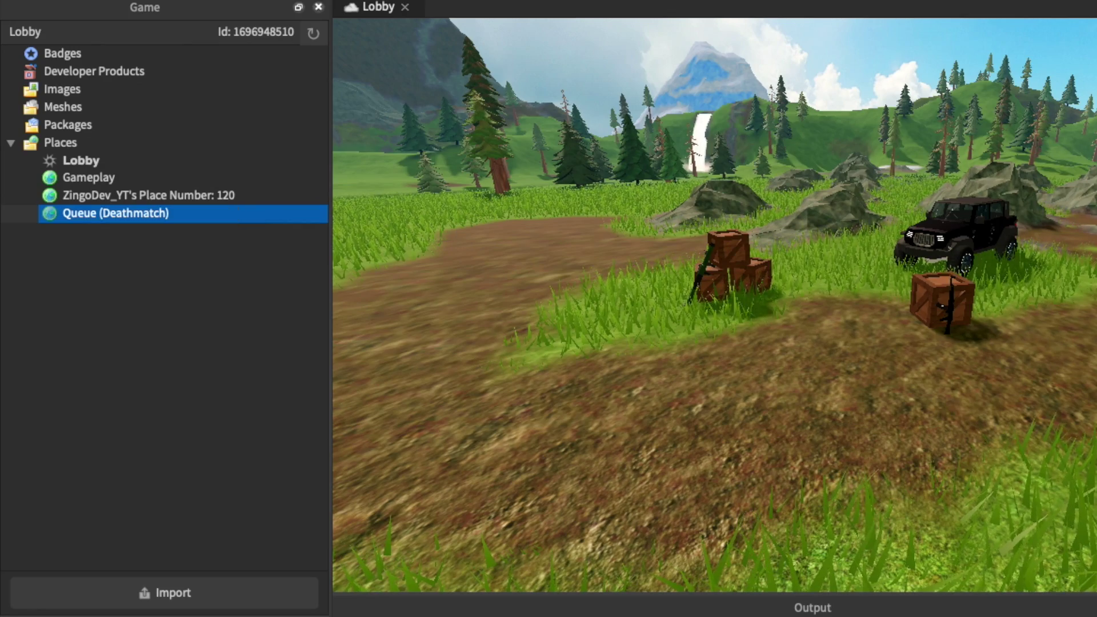
Add a new place to the game and name it Queue (Team Deathmatch)
right_click(64, 142)
click(100, 147)
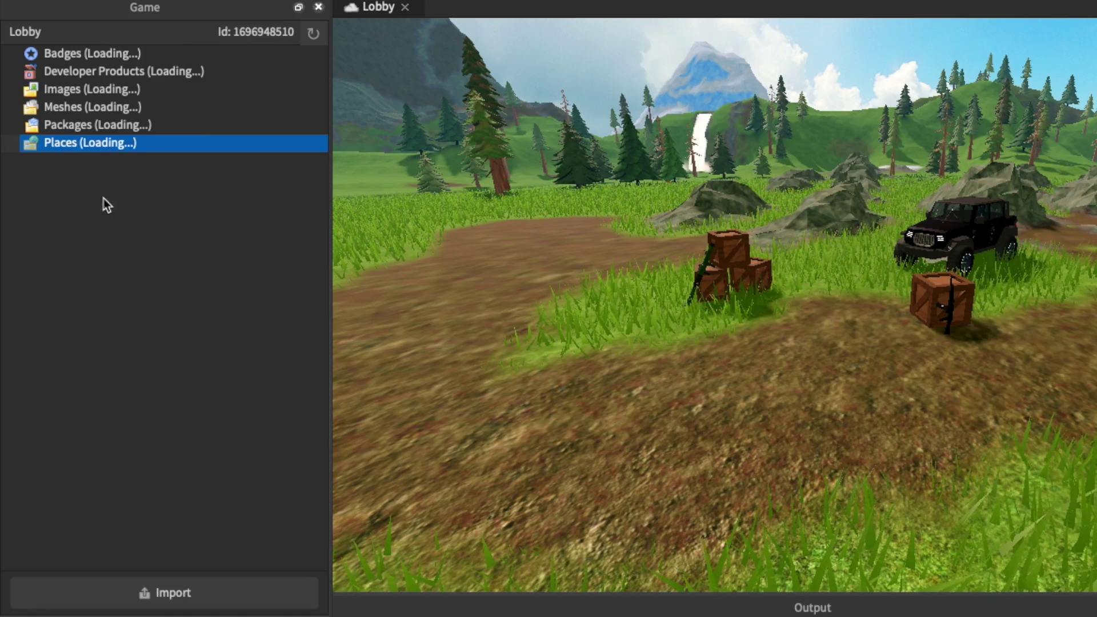
right_click(107, 231)
click(150, 269)
text(Queue (Team Deathmatch))
key(Return)
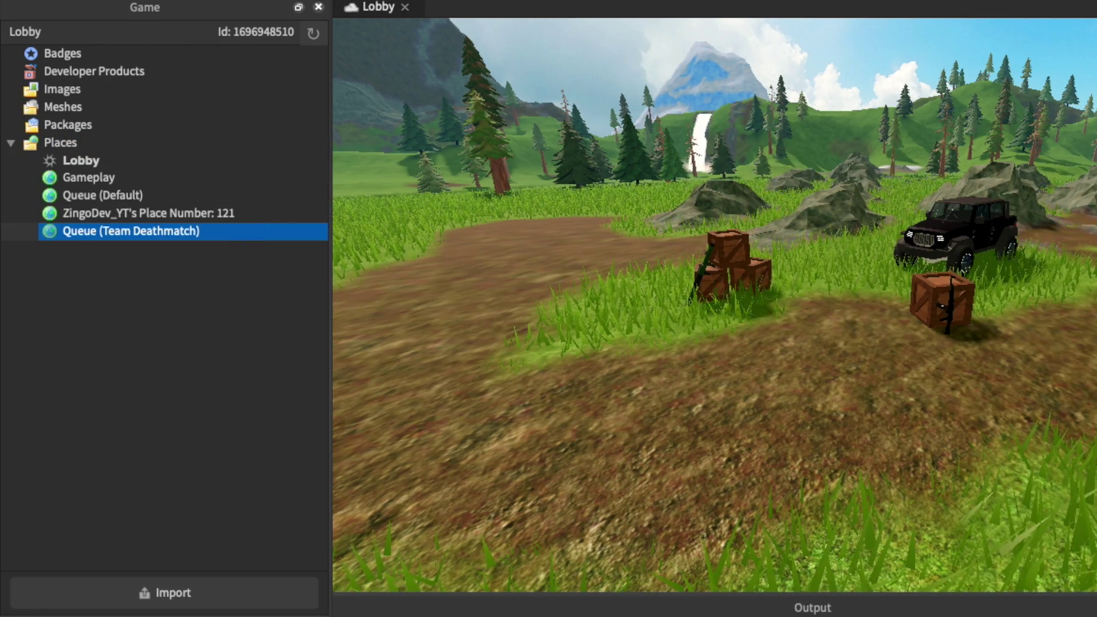
Add the last queue place to the game and name it Queue (Free Play)
right_click(52, 142)
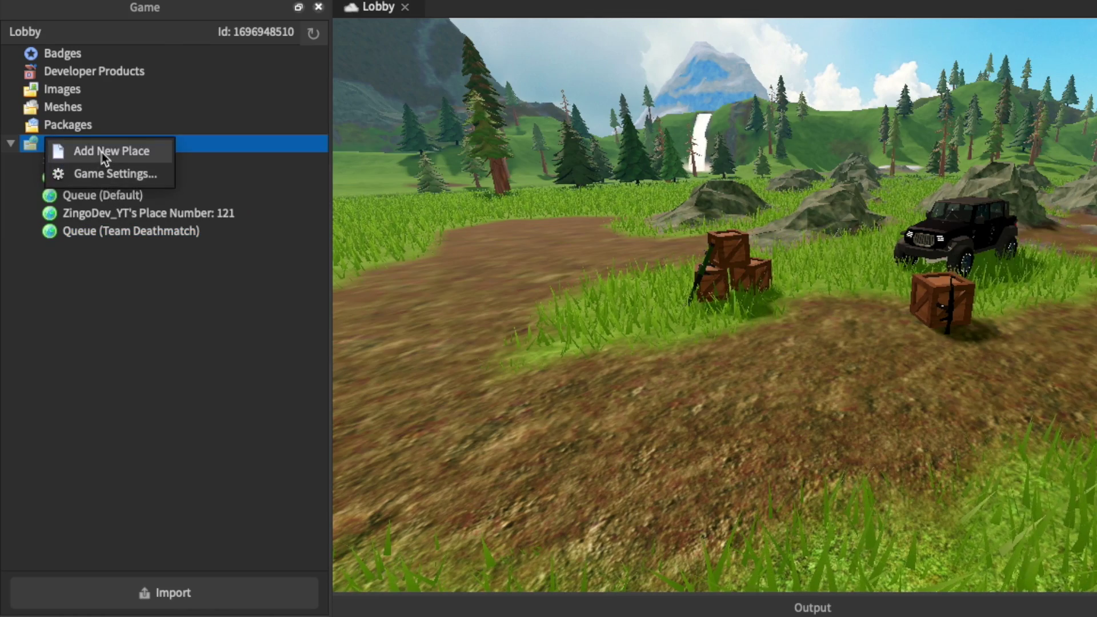
click(119, 152)
right_click(181, 249)
click(213, 283)
text(Queue (Free Play))
key(Return)
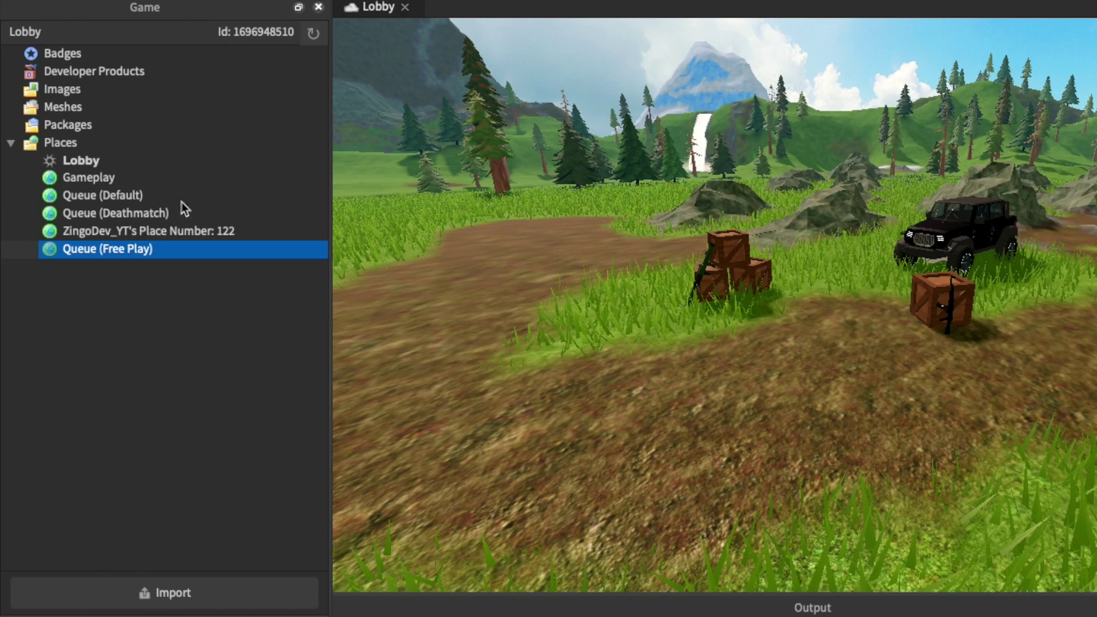
Rename the default-named place between Queue (Deathmatch) and Queue (Free Play) as Queue (Team Deathmatch)
right_click(86, 222)
right_click(83, 234)
click(154, 267)
text(Queue (Team Deathmatch))
key(Return)
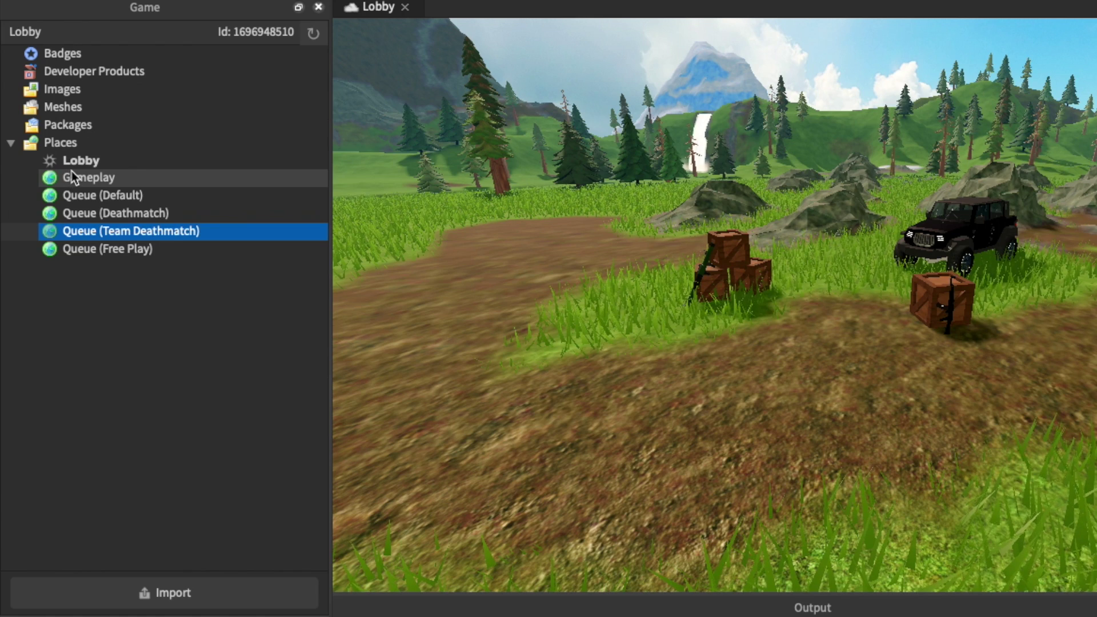
right_click(54, 139)
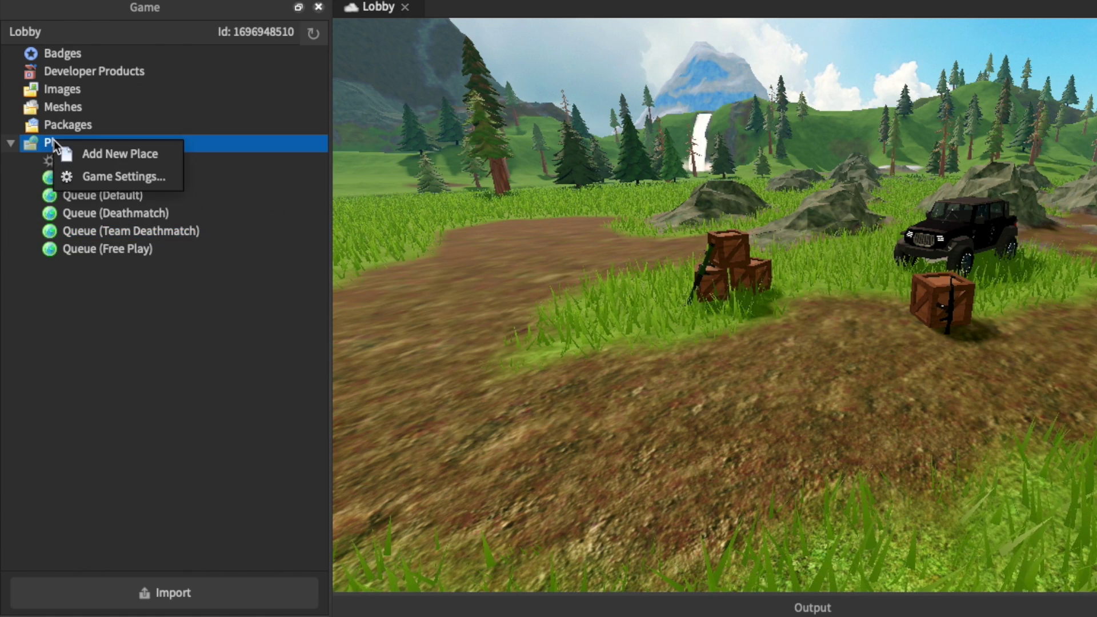
click(85, 212)
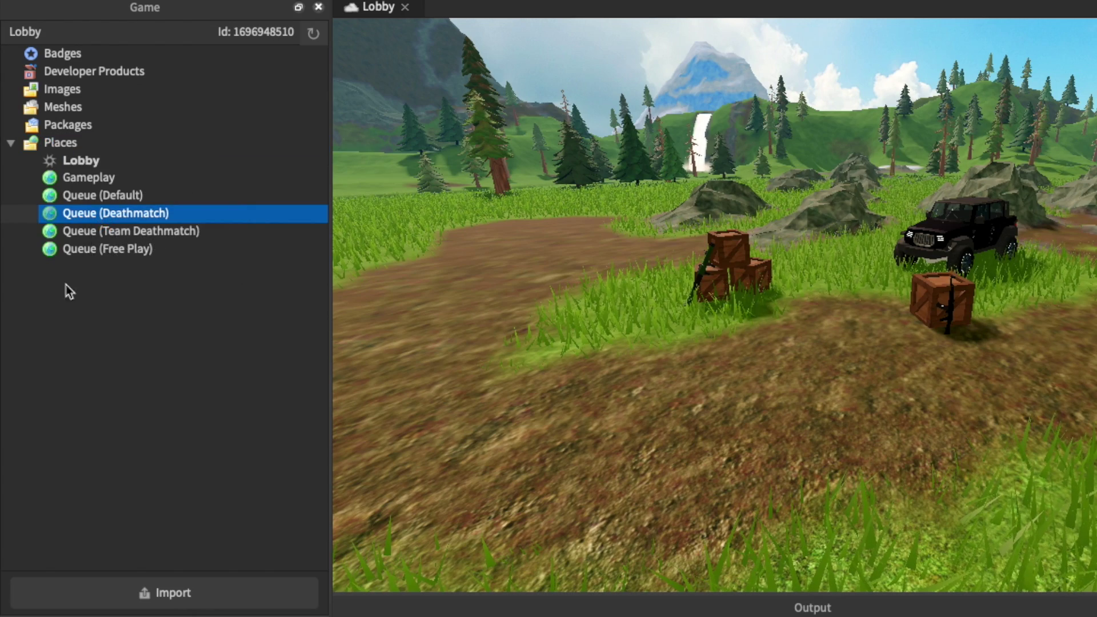
right_click(113, 218)
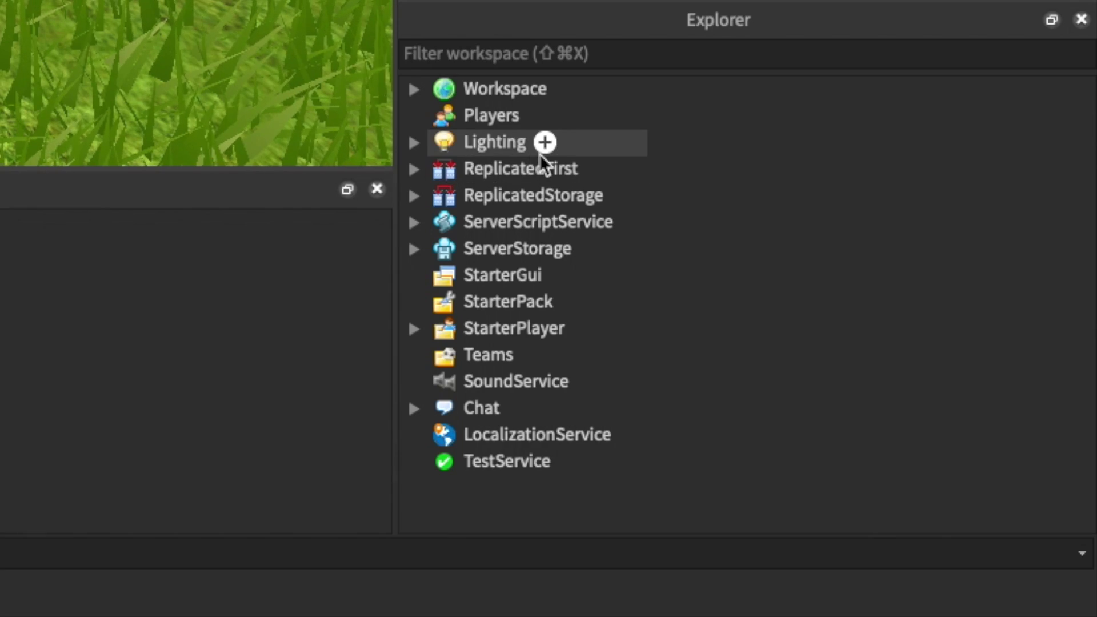
Open the MainConfiguration script in ReplicatedFirst's Configurations folder and select the _places table near its beginning
click(414, 167)
click(441, 195)
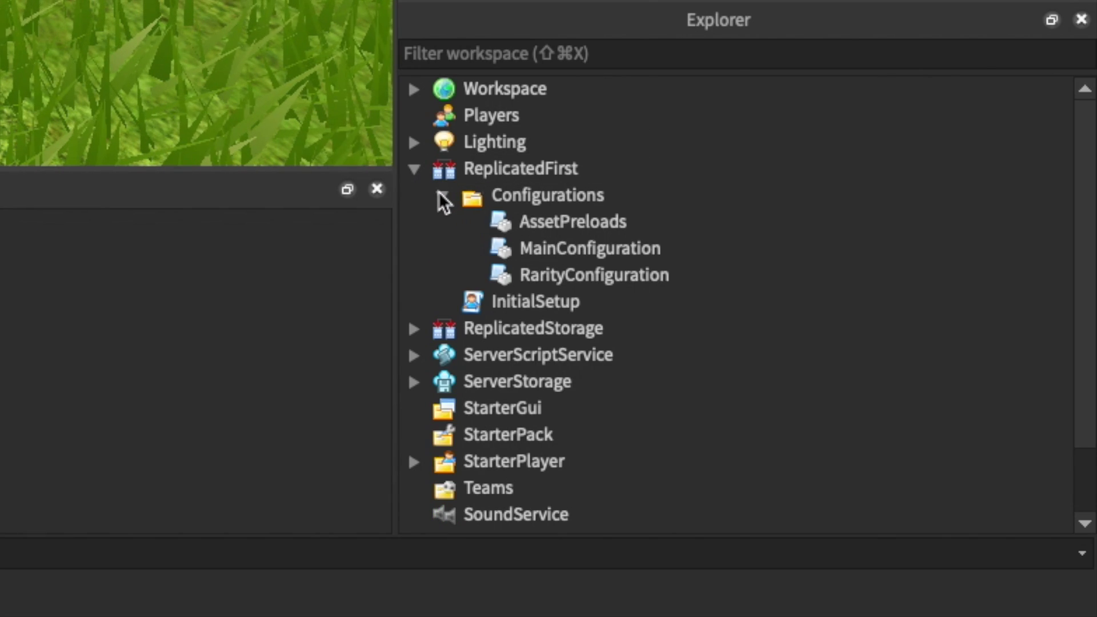
click(531, 248)
double_click(530, 248)
scroll(734, 459, up, 20)
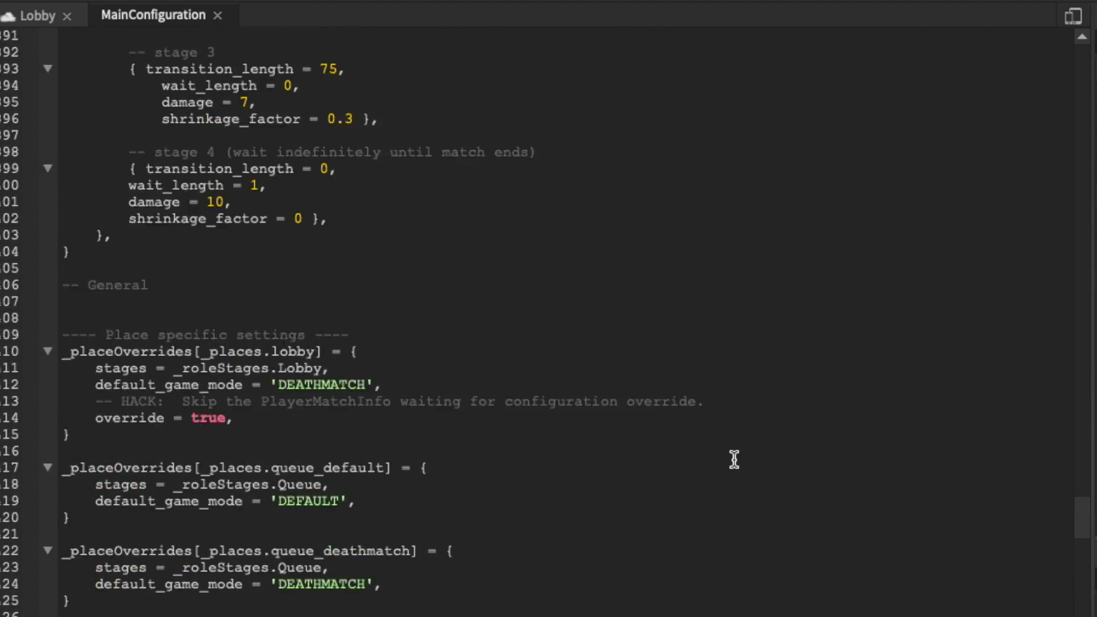
scroll(734, 459, up, 20)
drag(114, 366, 63, 240)
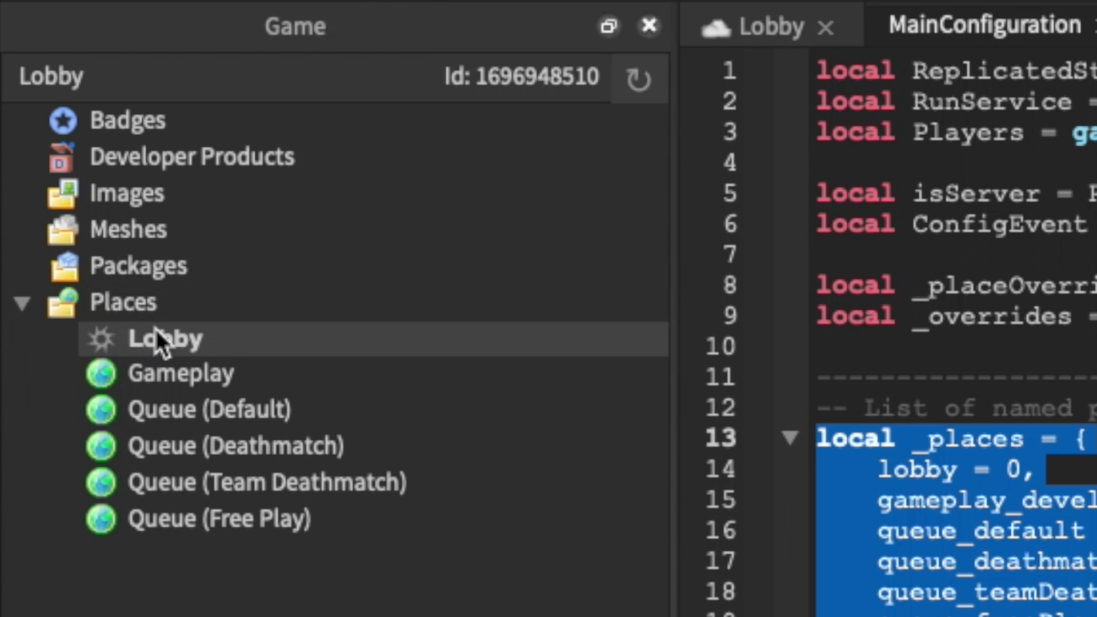
right_click(147, 340)
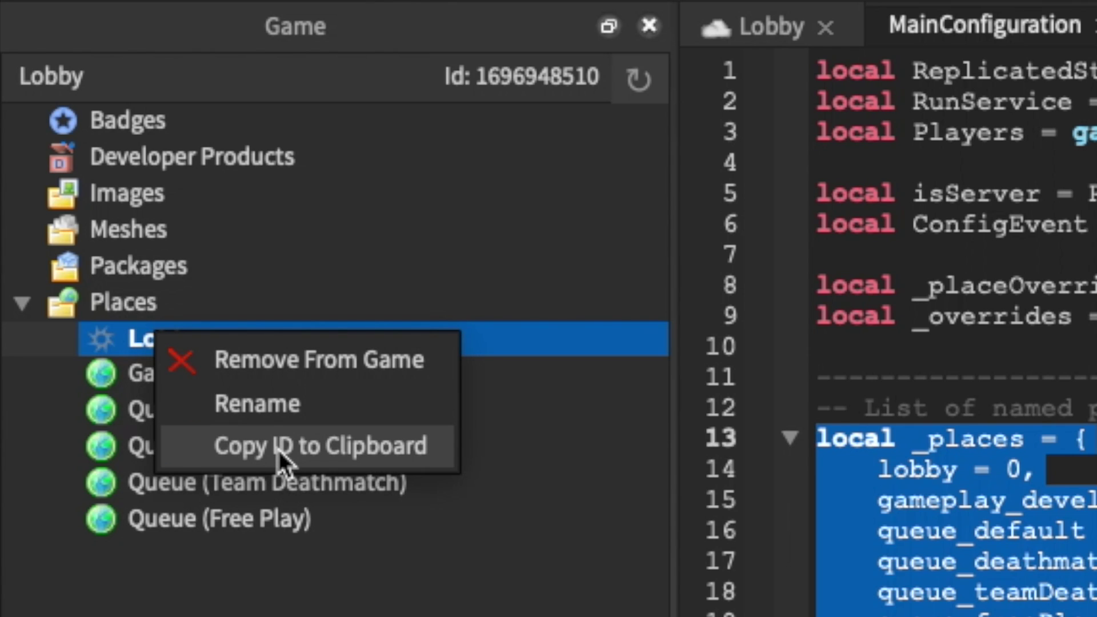
click(279, 446)
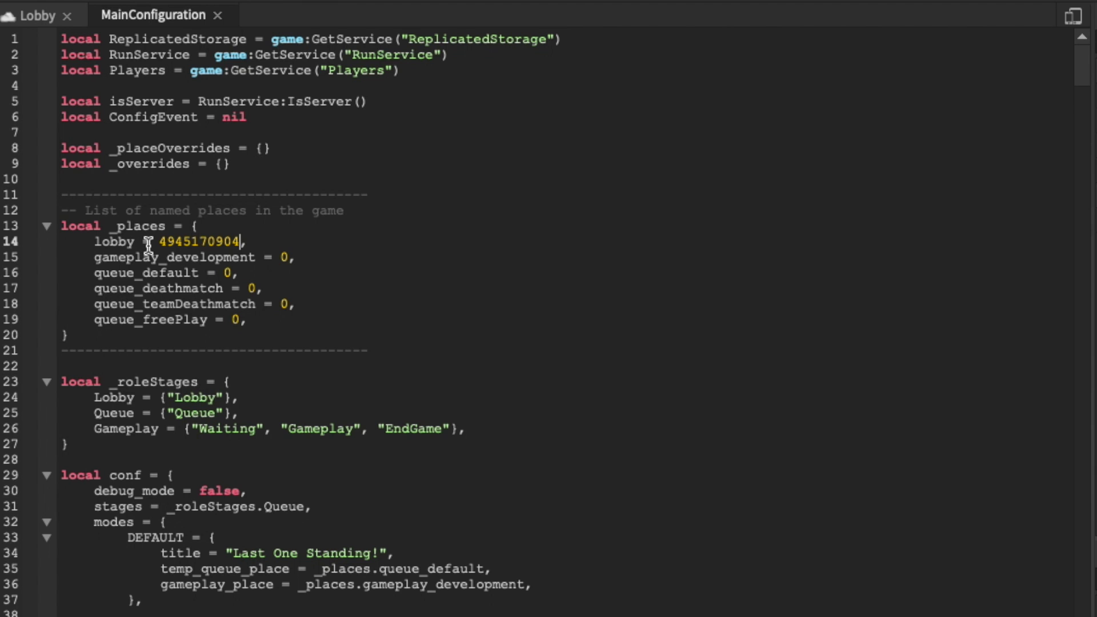
ctrl+scroll(149, 245, up, 1)
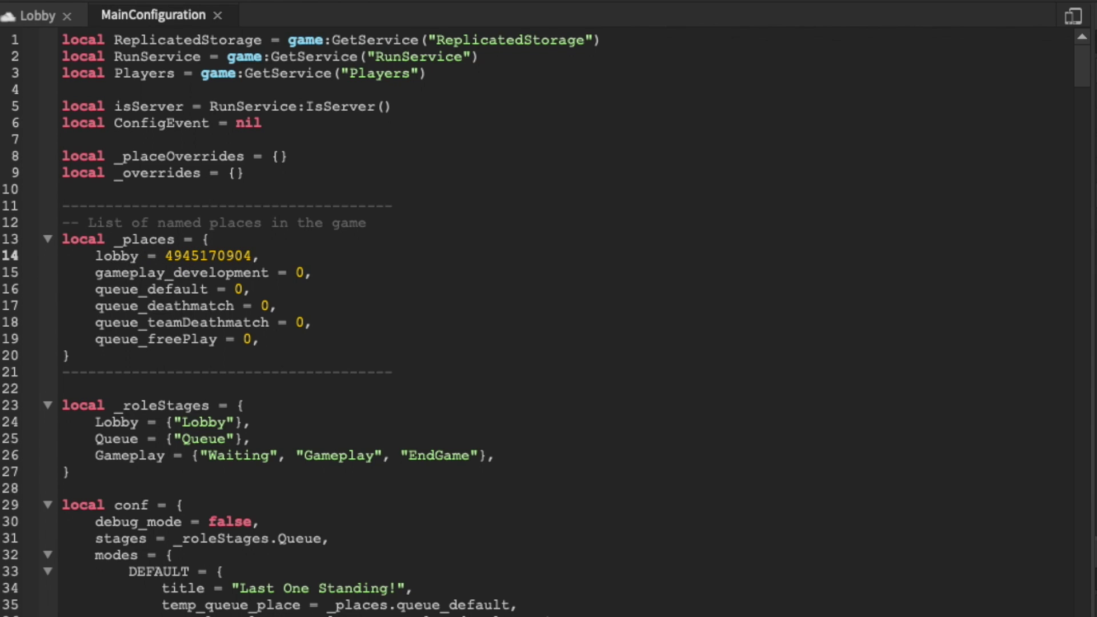
click(304, 275)
key(ctrl+v)
right_click(131, 187)
click(175, 241)
click(541, 238)
key(BackSpace)
key(ctrl+v)
right_click(132, 202)
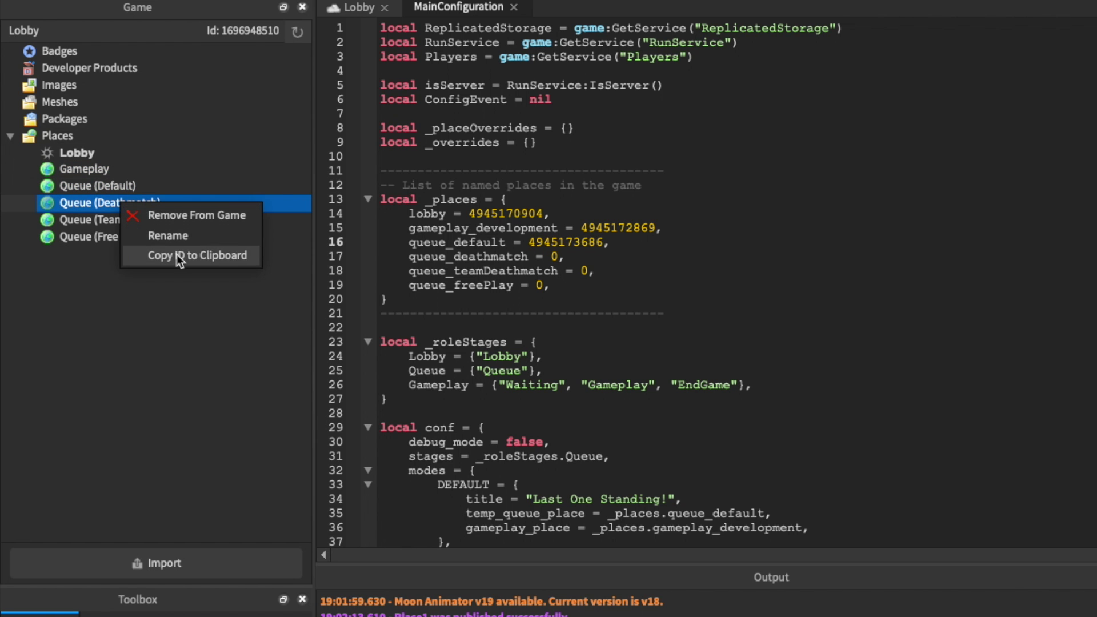
click(175, 254)
click(558, 256)
key(BackSpace)
key(ctrl+v)
right_click(125, 220)
click(150, 275)
click(592, 270)
key(BackSpace)
key(ctrl+v)
right_click(122, 240)
click(174, 298)
click(545, 285)
text(=)
key(ctrl+v)
key(ctrl+z)
key(ctrl+z)
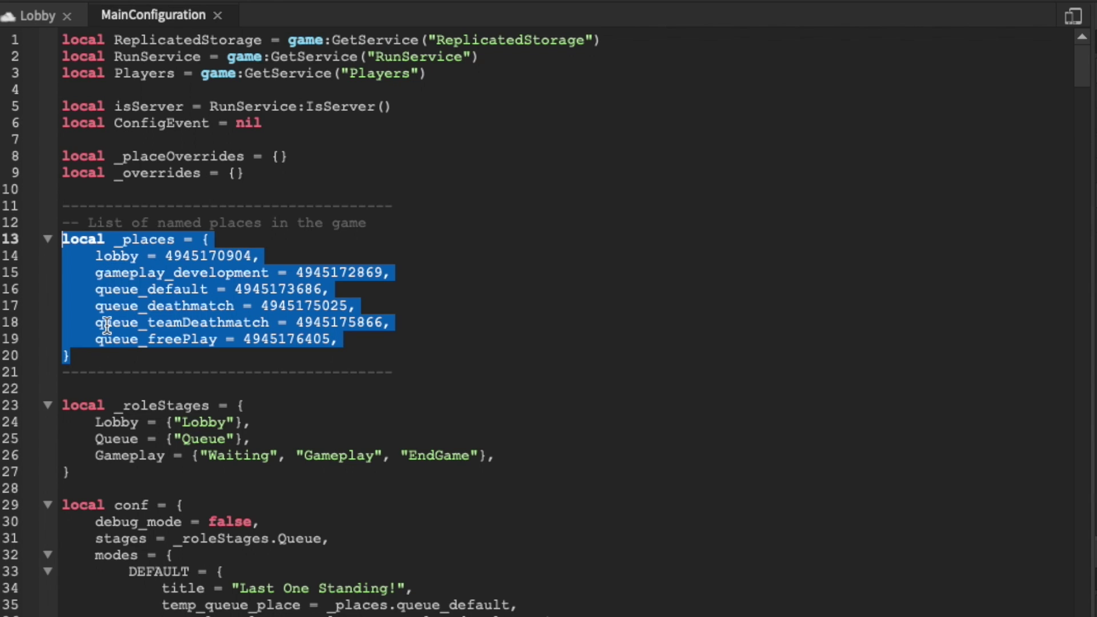
Close the MainConfiguration script and publish the updated Lobby place to Roblox
click(218, 16)
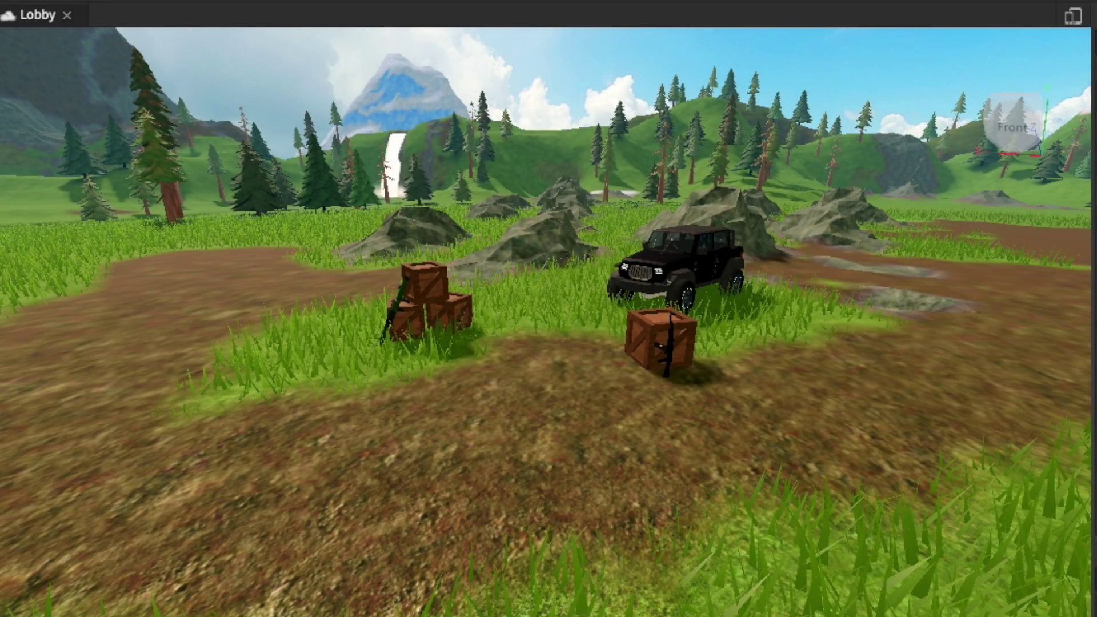
click(43, 18)
click(70, 333)
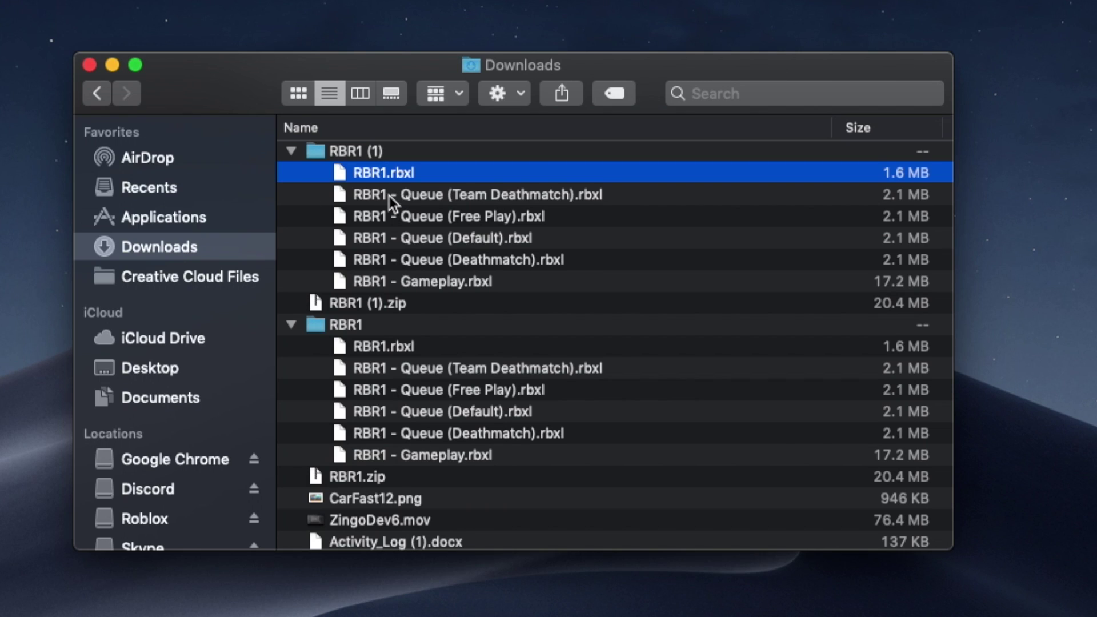
Open RBR1 - Queue (Team Deathmatch).rbxl and replace the _places table in its MainConfiguration script with the copied table of place IDs
double_click(389, 196)
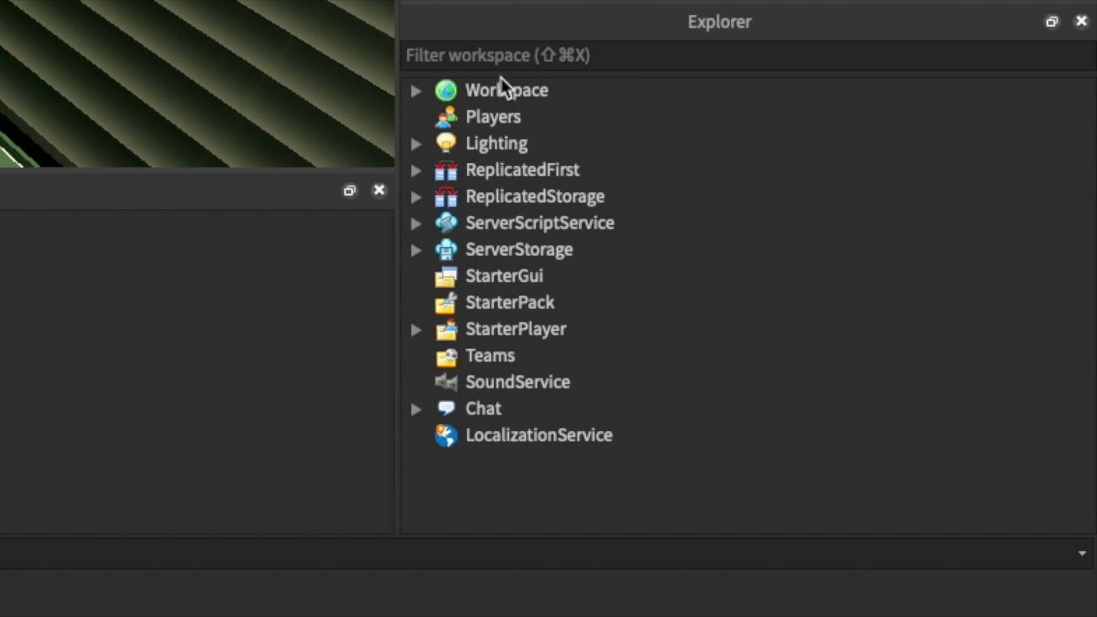
click(818, 434)
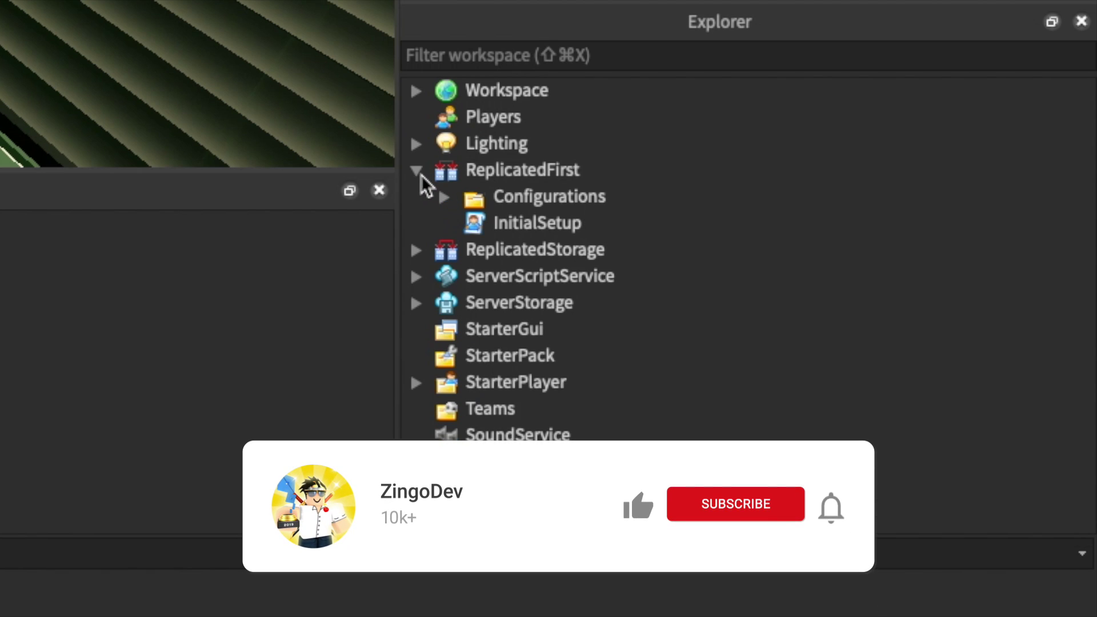
click(444, 197)
click(540, 250)
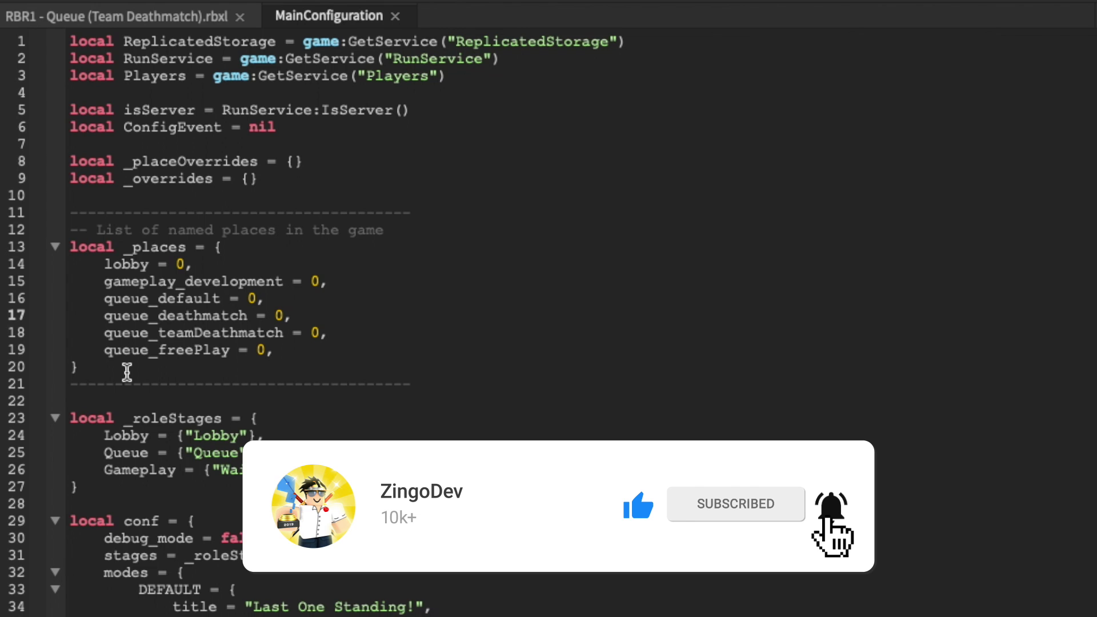
drag(149, 375, 61, 247)
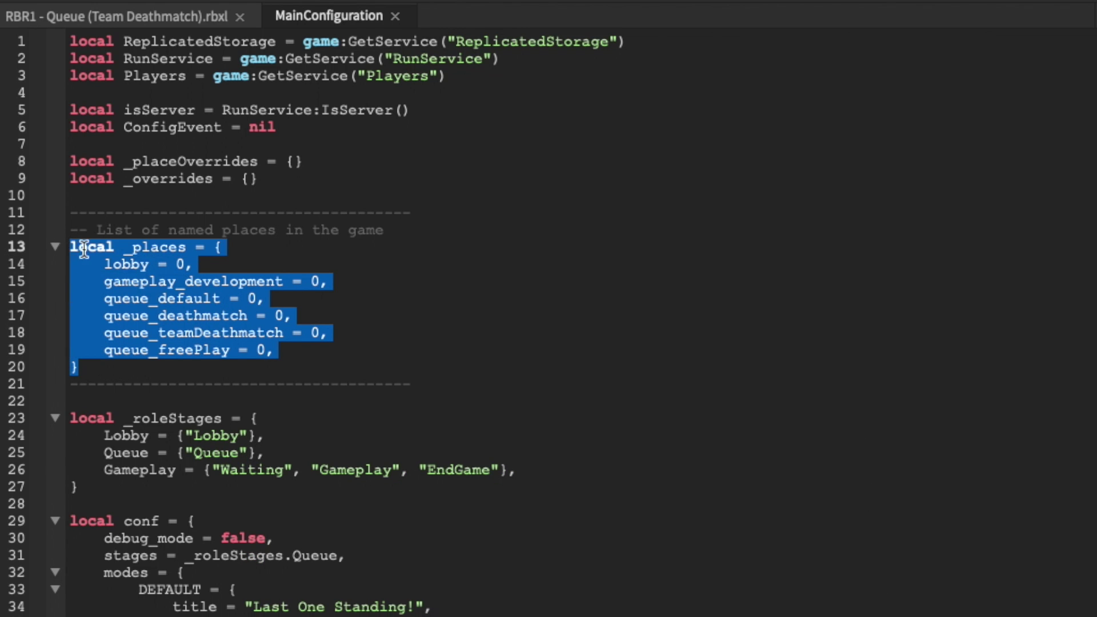
key(ctrl+v)
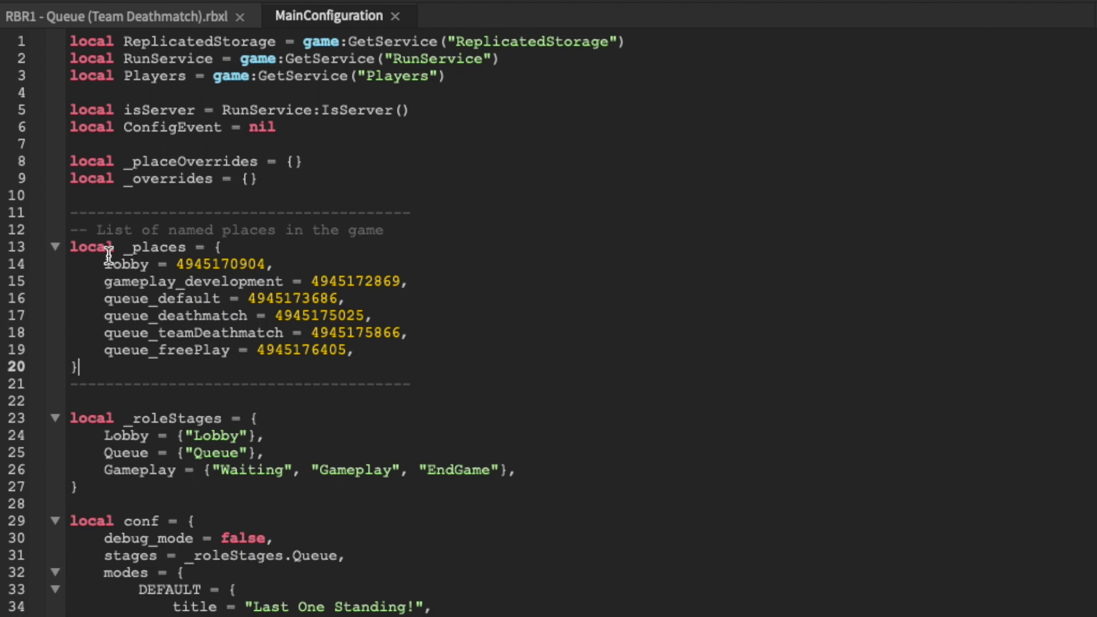
click(395, 16)
Publish the open place to Roblox into the existing Lobby game, overwriting its Queue (Deathmatch) place
click(45, 16)
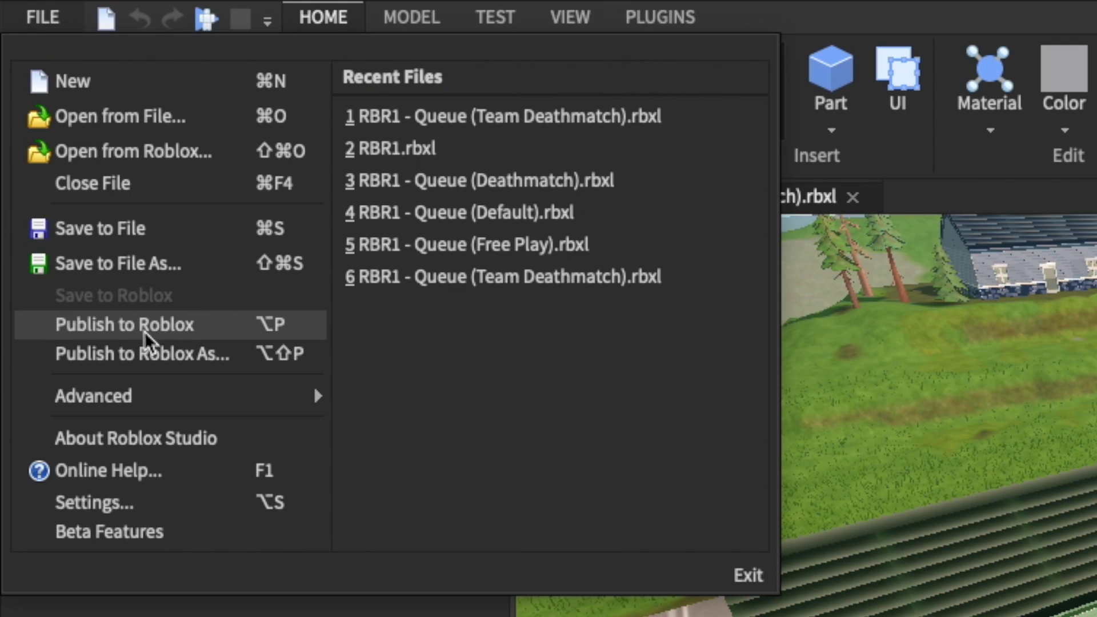
click(165, 331)
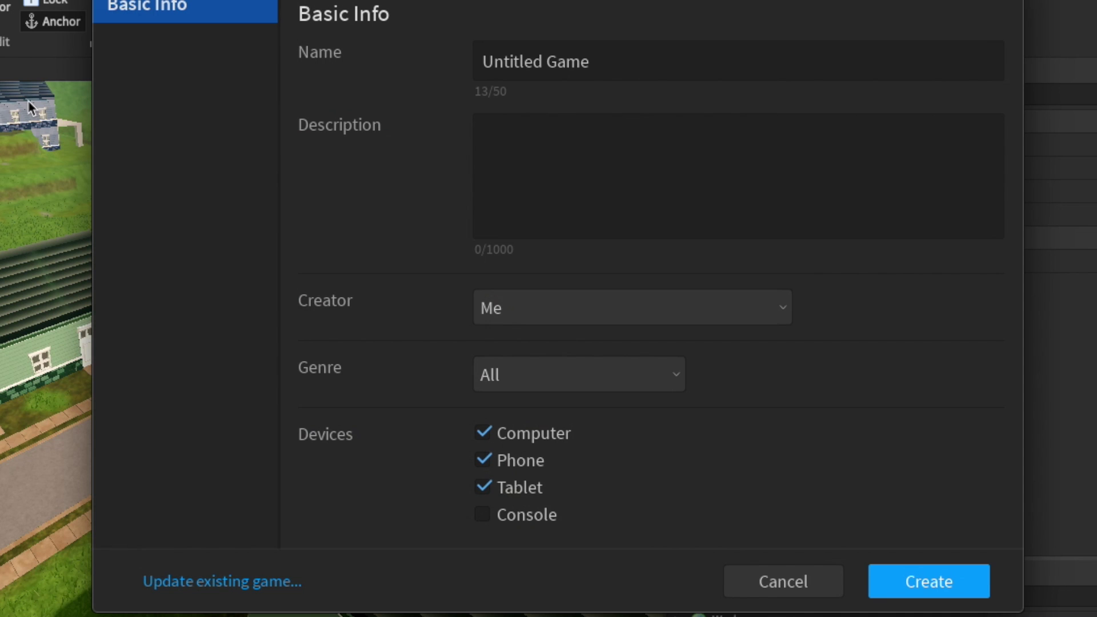
click(255, 582)
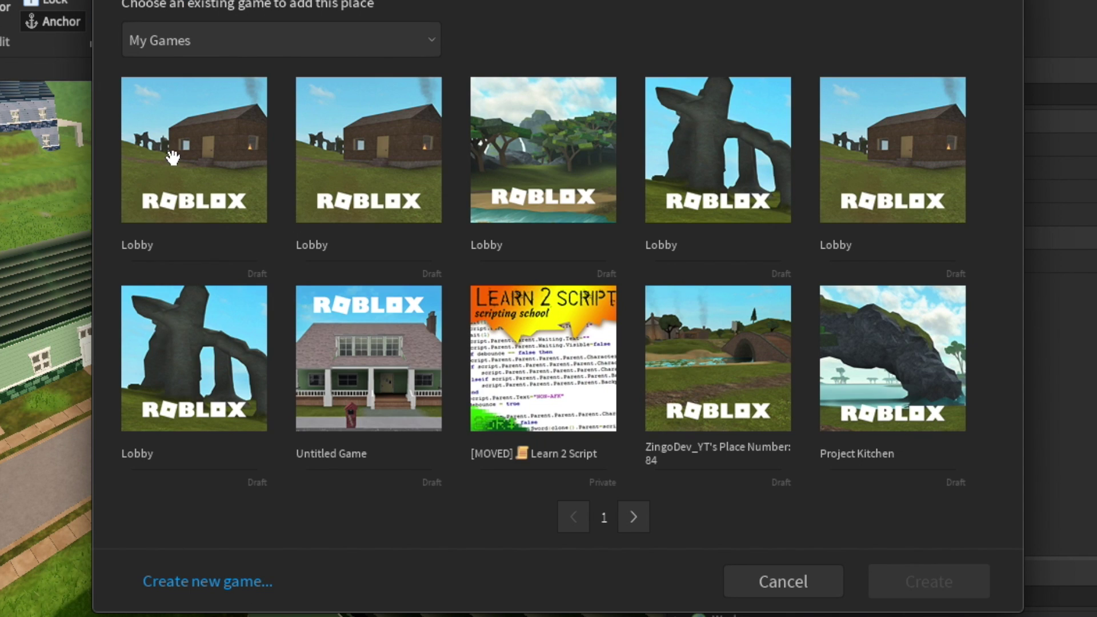
click(170, 146)
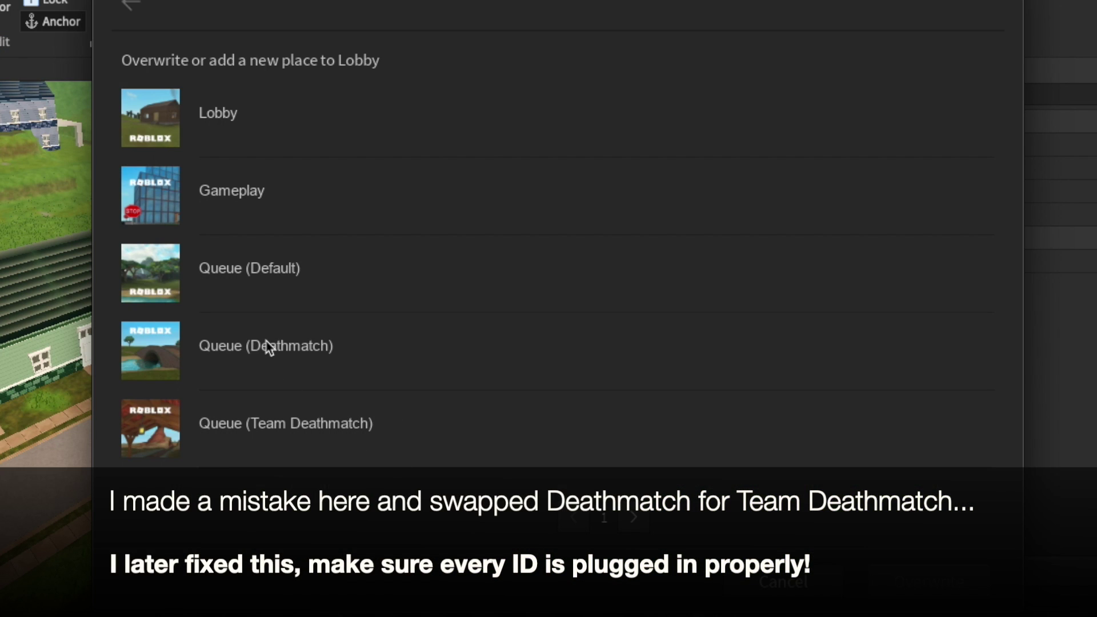
click(268, 348)
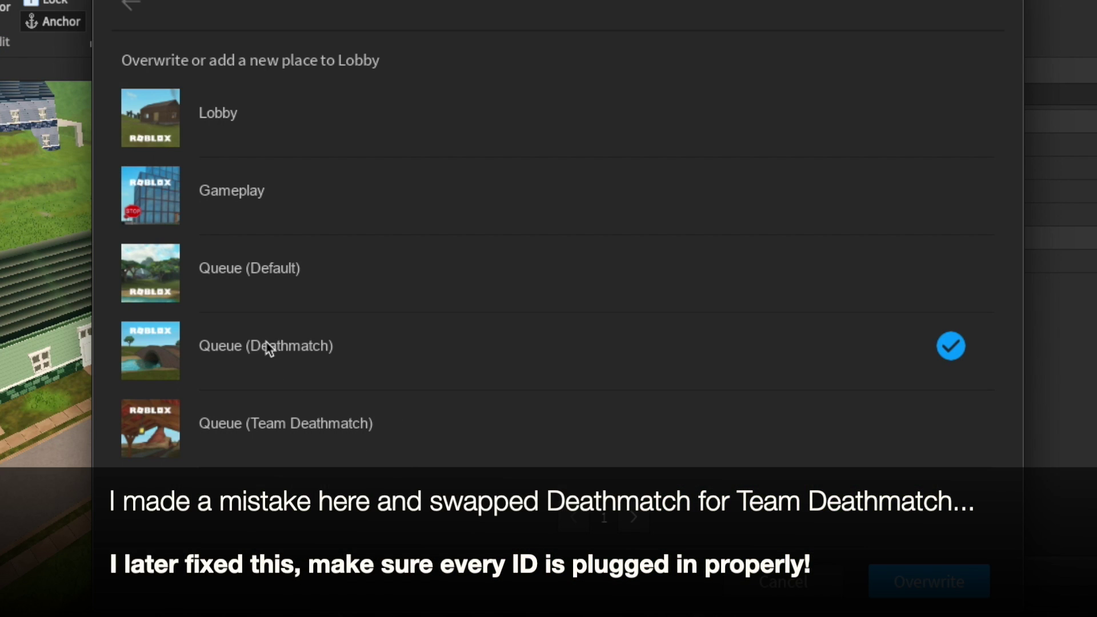
click(929, 581)
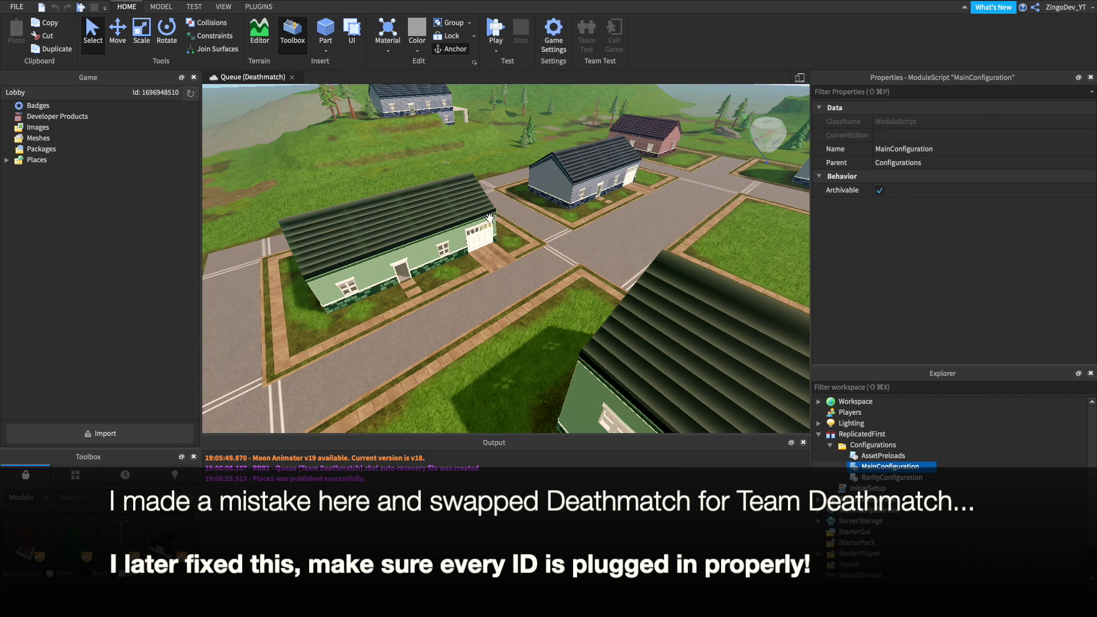
Open RBR1 - Queue (Free Play).rbxl from Downloads, and open the MainConfiguration script in the RBR1 - Queue (Deathmatch) file
mouse_move(12, 6)
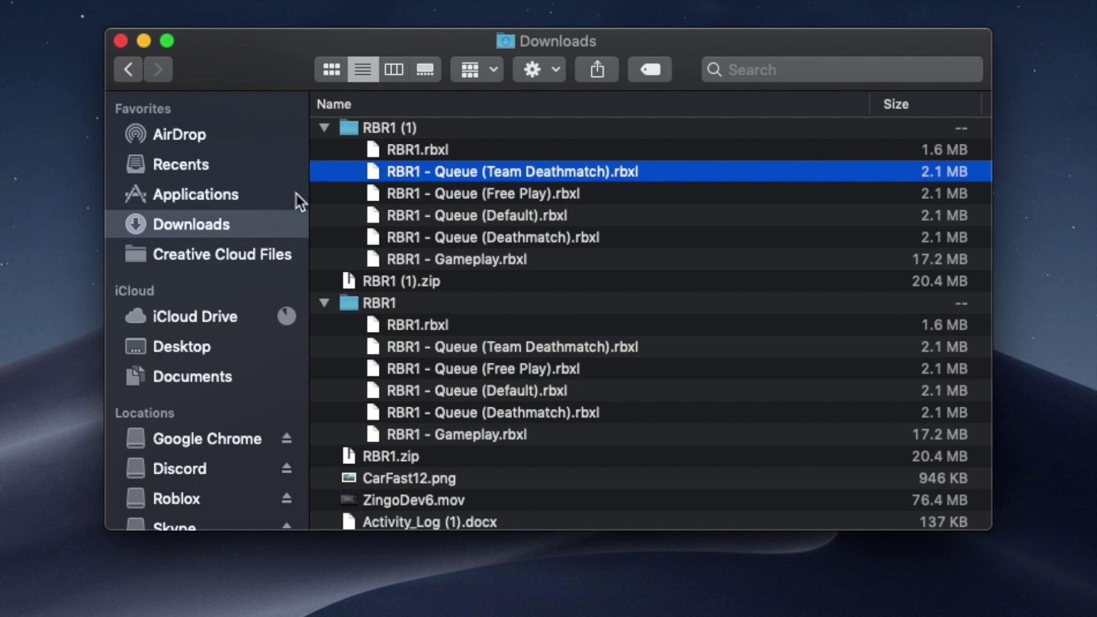
double_click(464, 195)
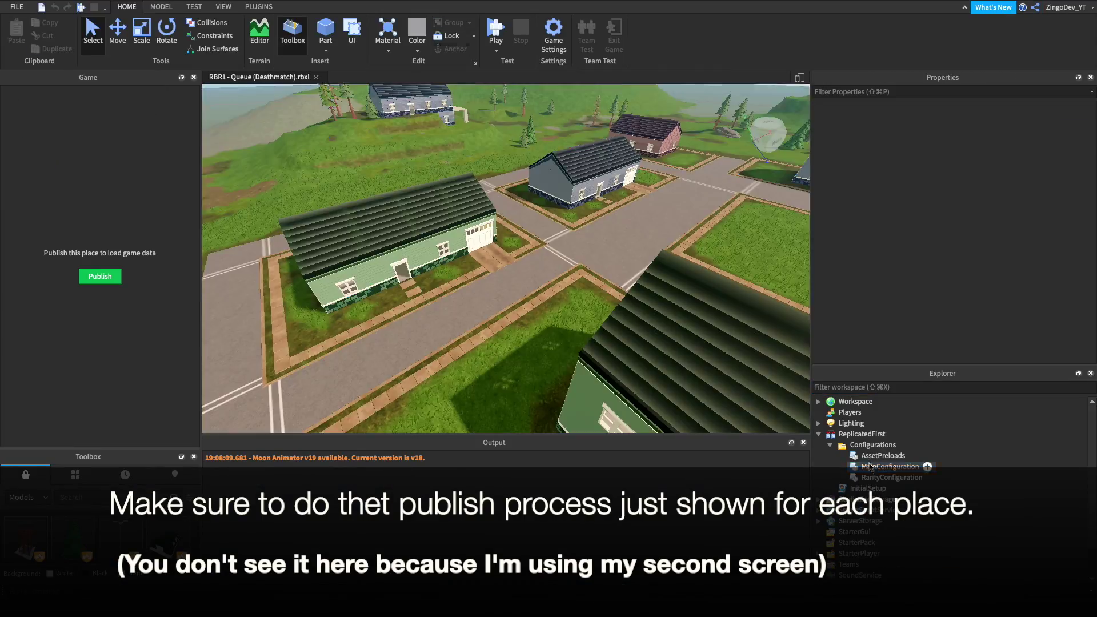
click(870, 466)
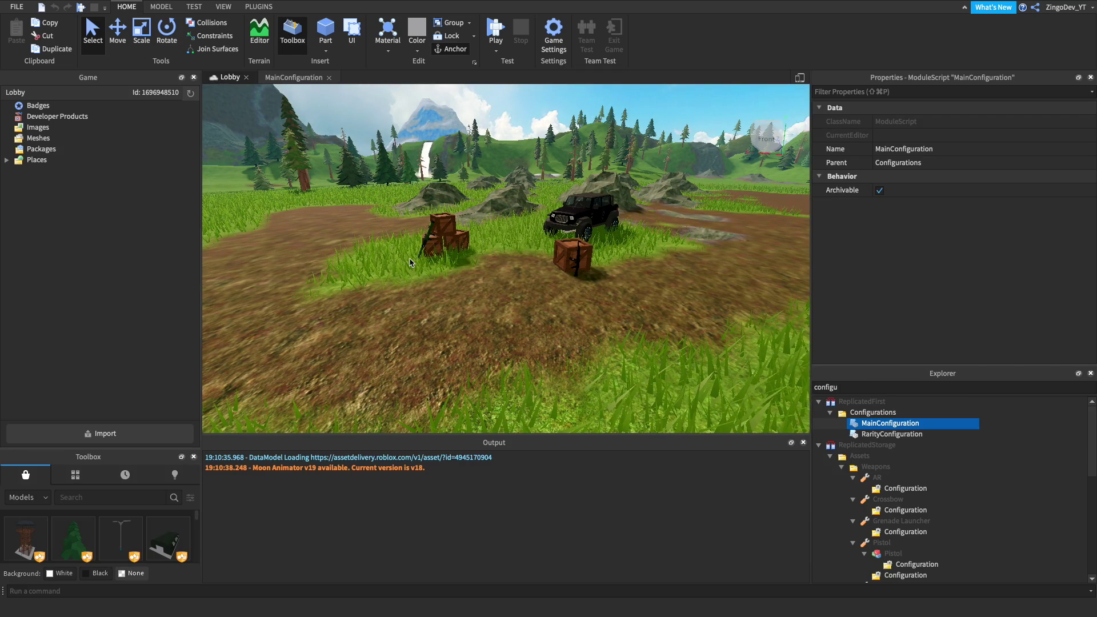
Review the place IDs in the _places table of the Lobby's MainConfiguration script
click(273, 78)
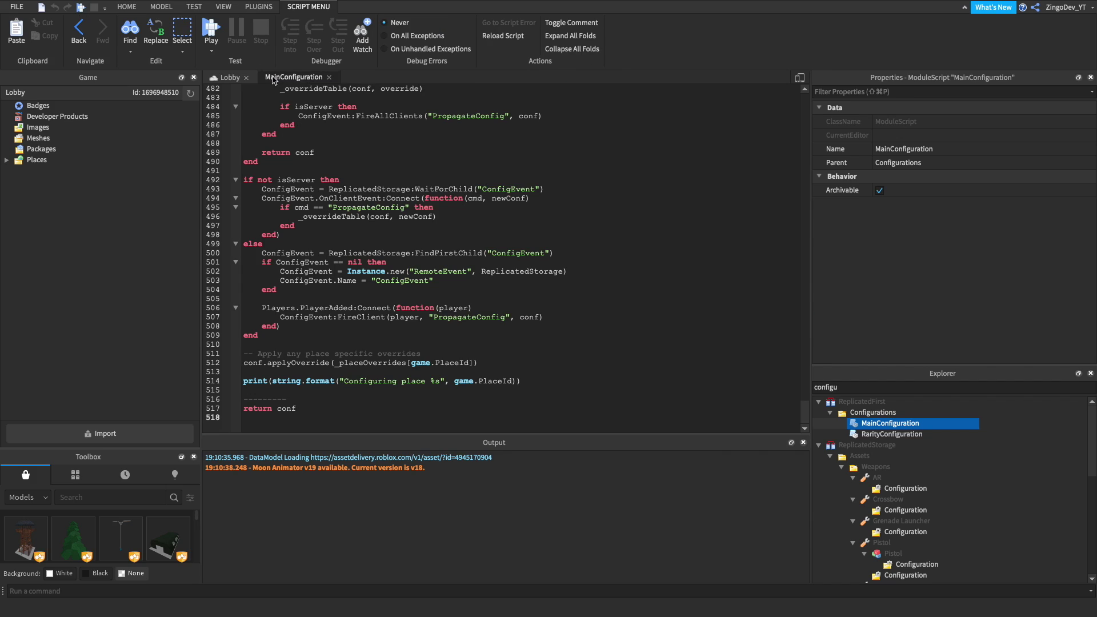
scroll(357, 167, up, 20)
scroll(359, 169, up, 7)
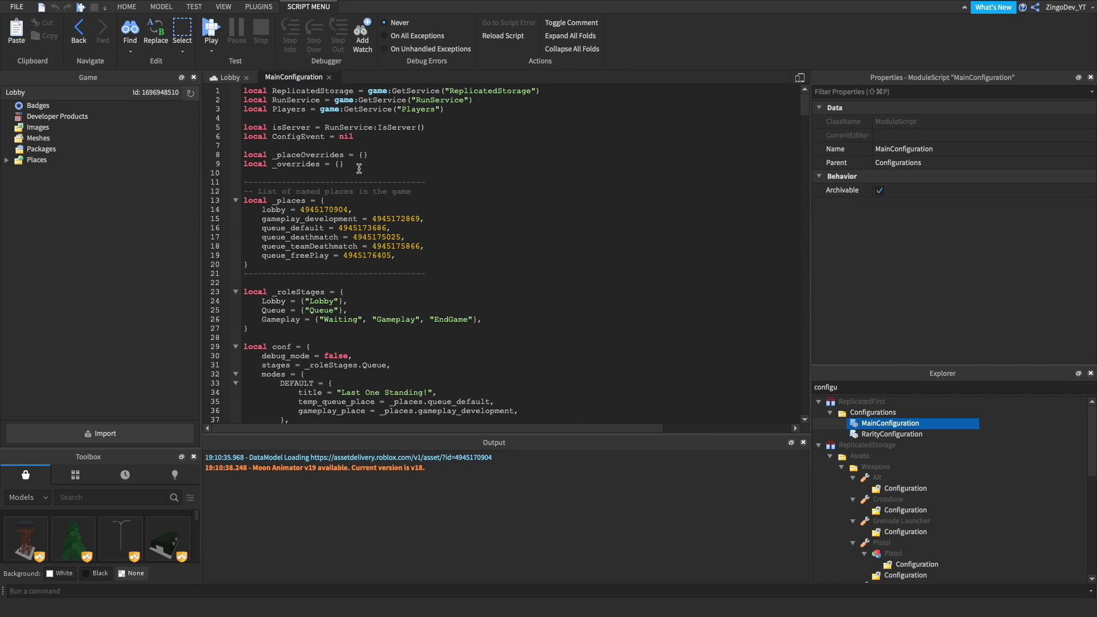
drag(320, 209, 377, 247)
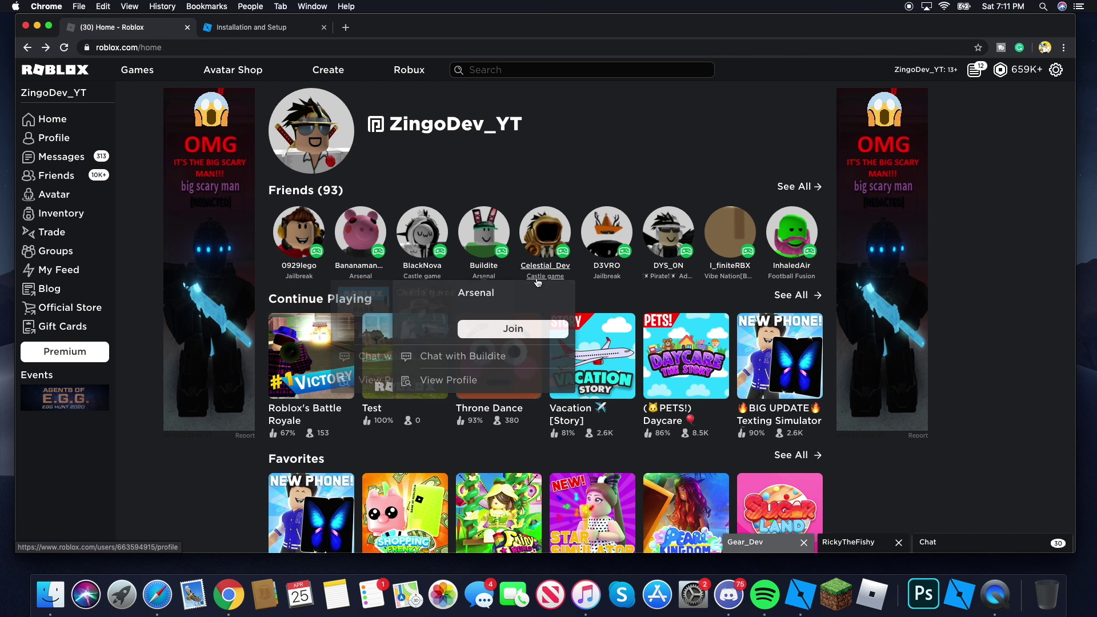
click(390, 340)
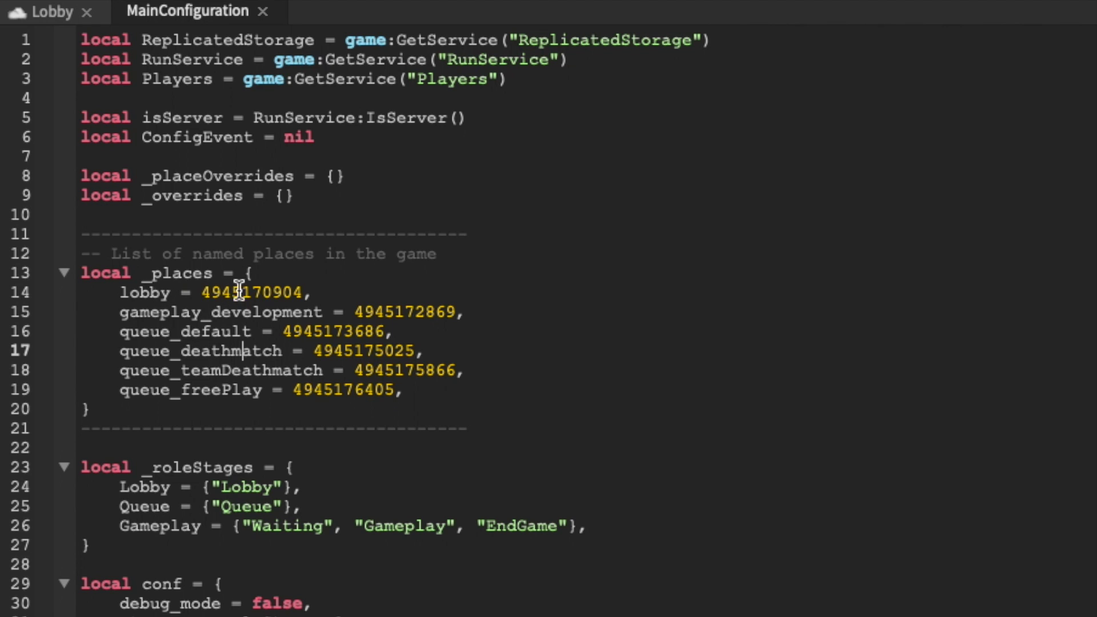
double_click(243, 292)
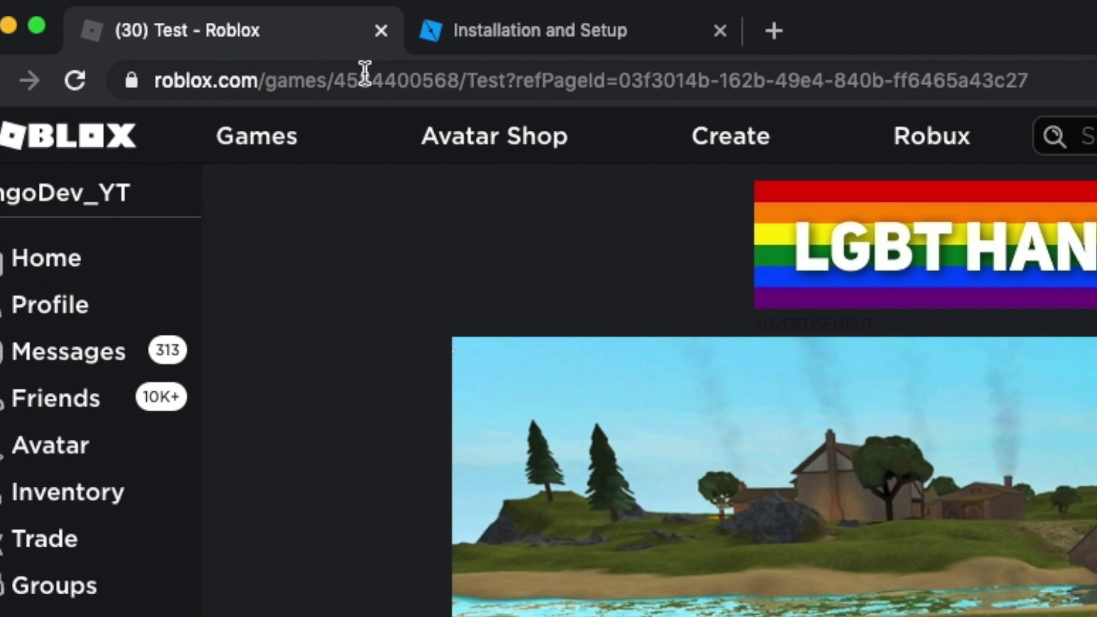
double_click(514, 80)
key(super+v)
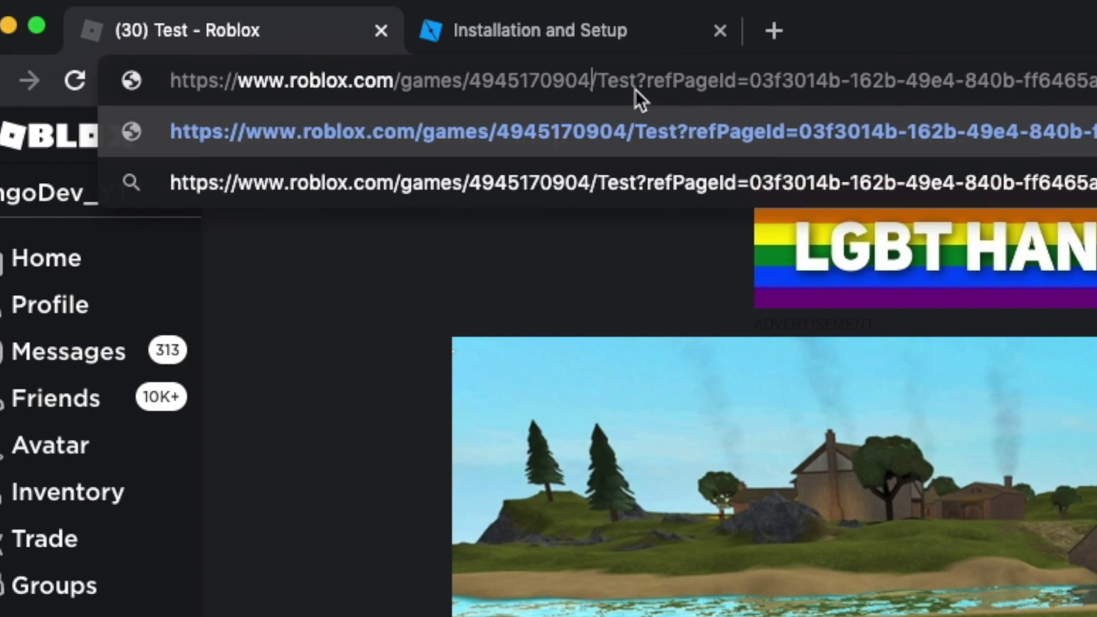
key(Return)
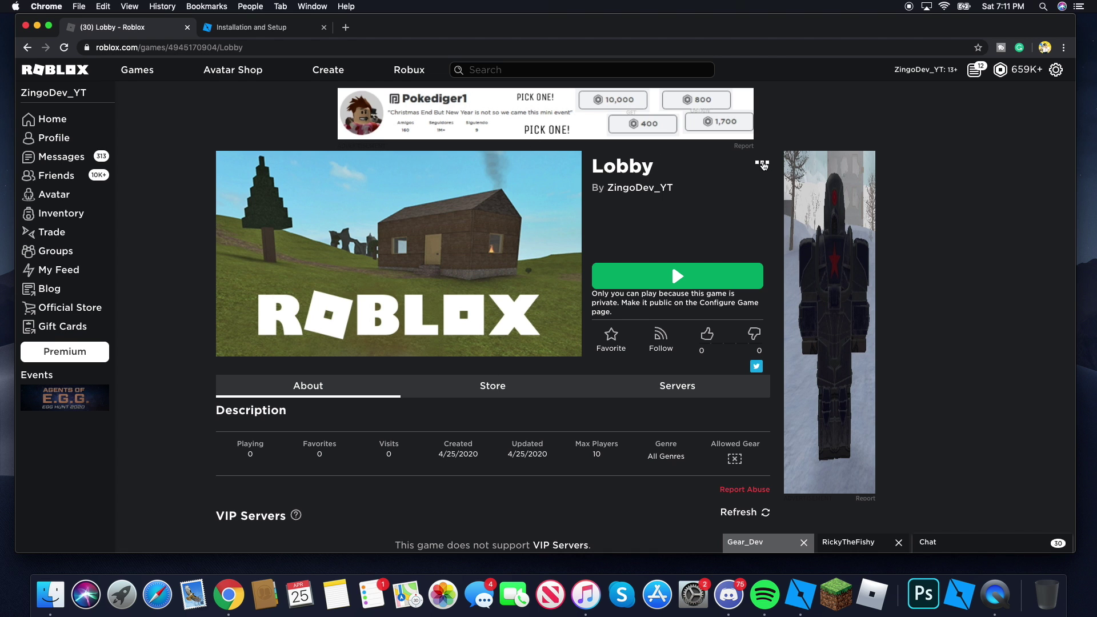
Open the Lobby's Configure Place page and show its Access settings
click(761, 163)
click(771, 241)
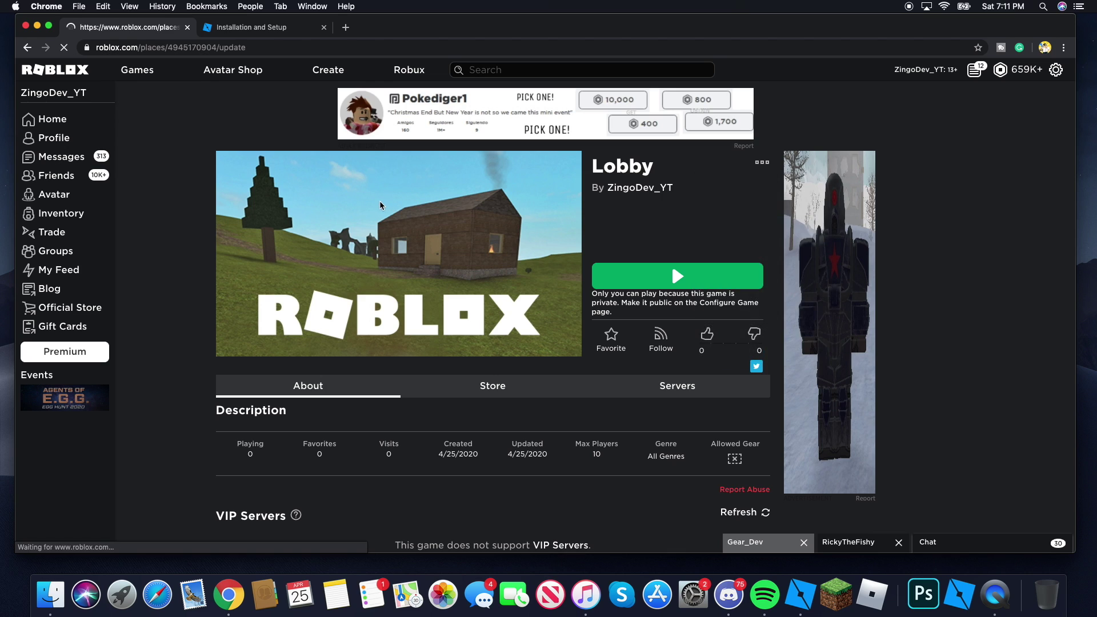
click(294, 212)
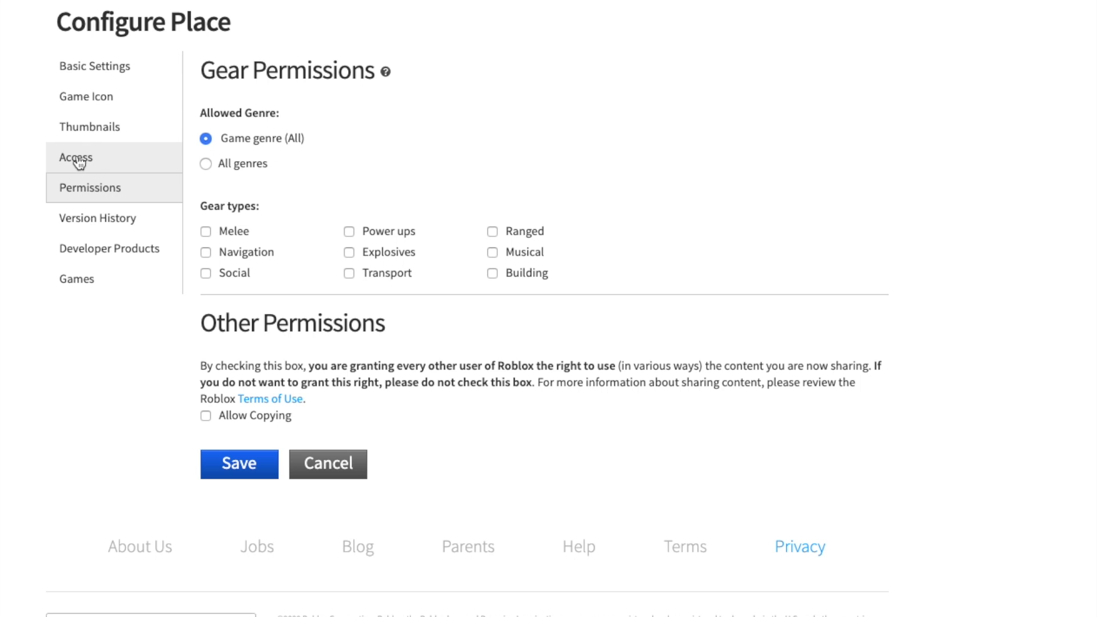
click(77, 160)
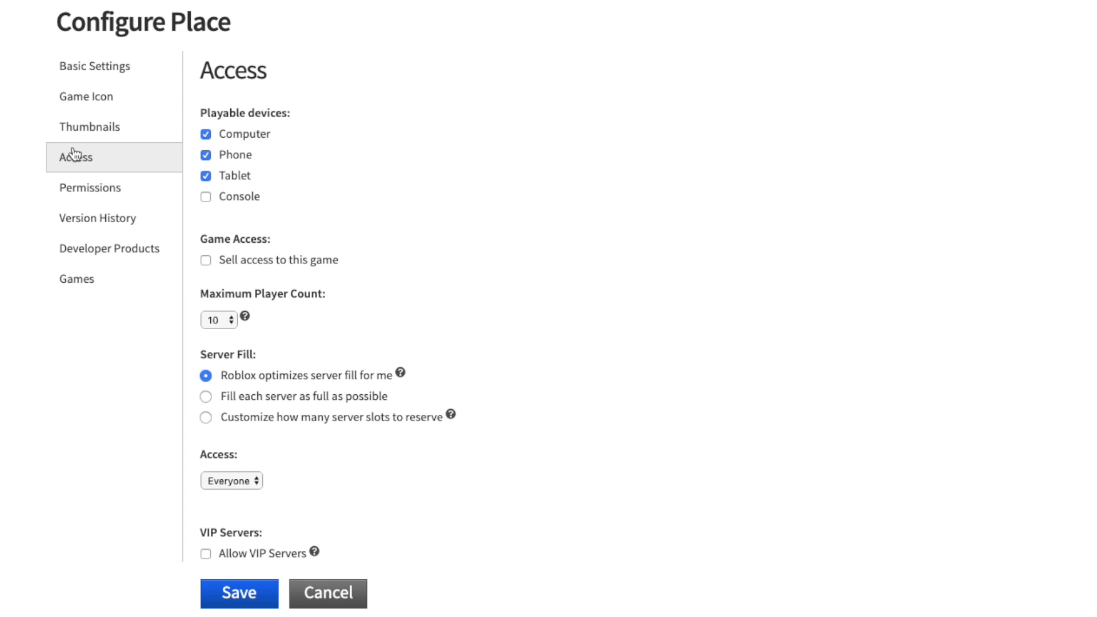
Set the Lobby's maximum player count to 50 and its server fill to Fill each server as full as possible
click(214, 322)
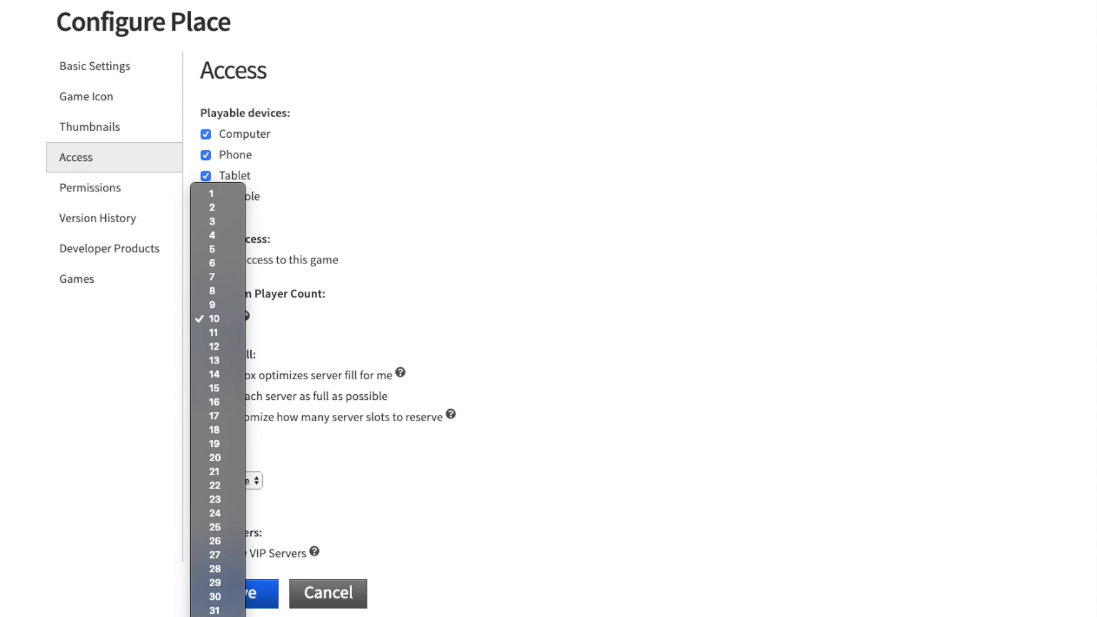
scroll(217, 392, down, 10)
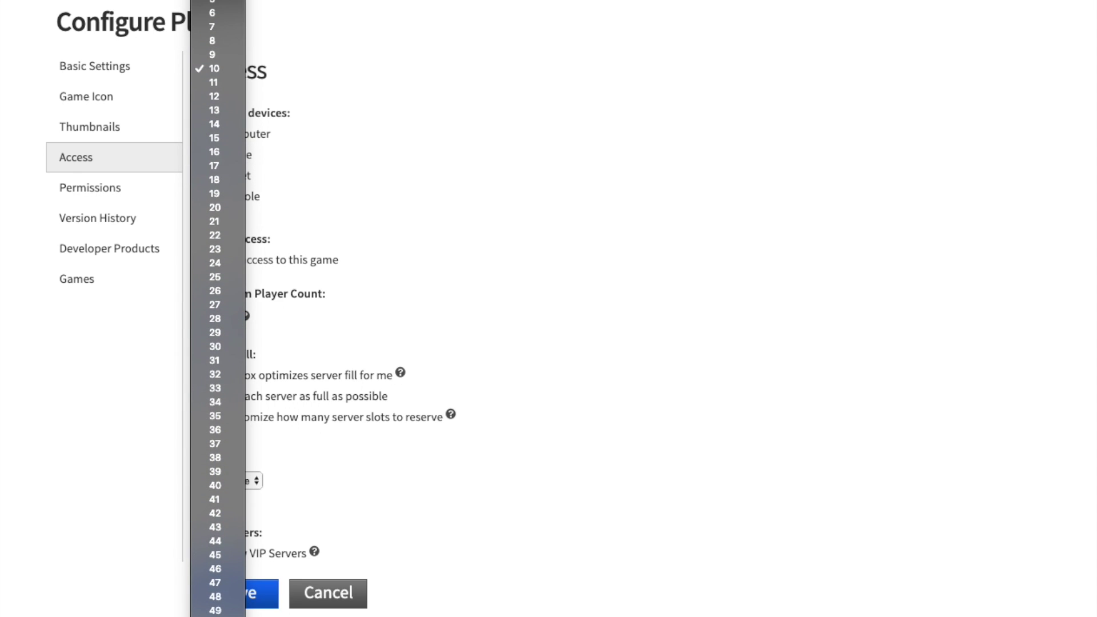
scroll(223, 543, down, 3)
click(224, 542)
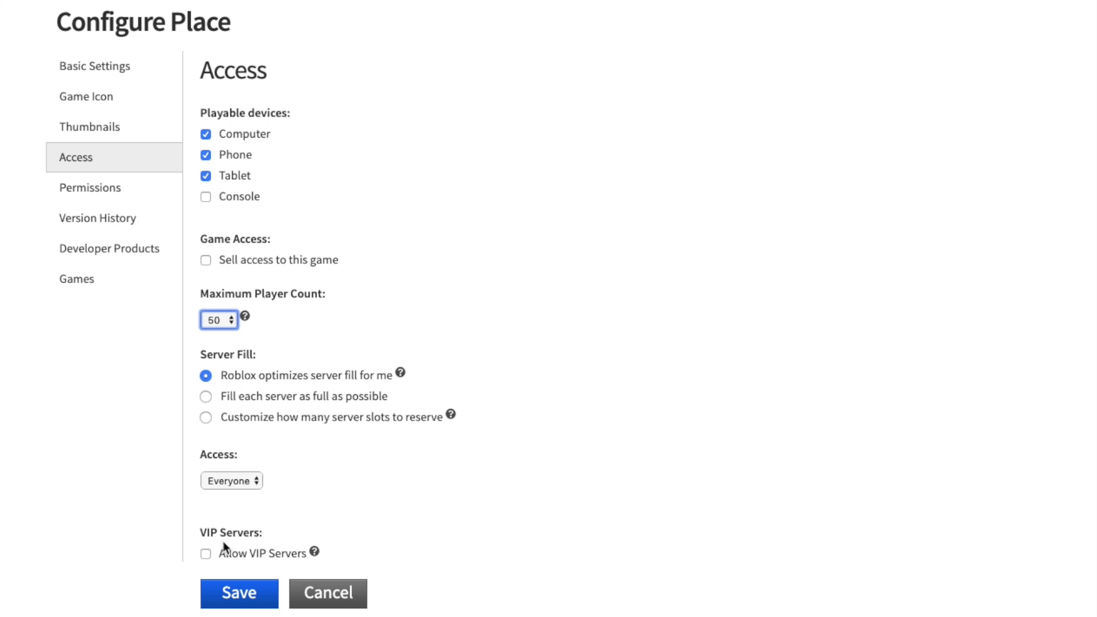
click(206, 397)
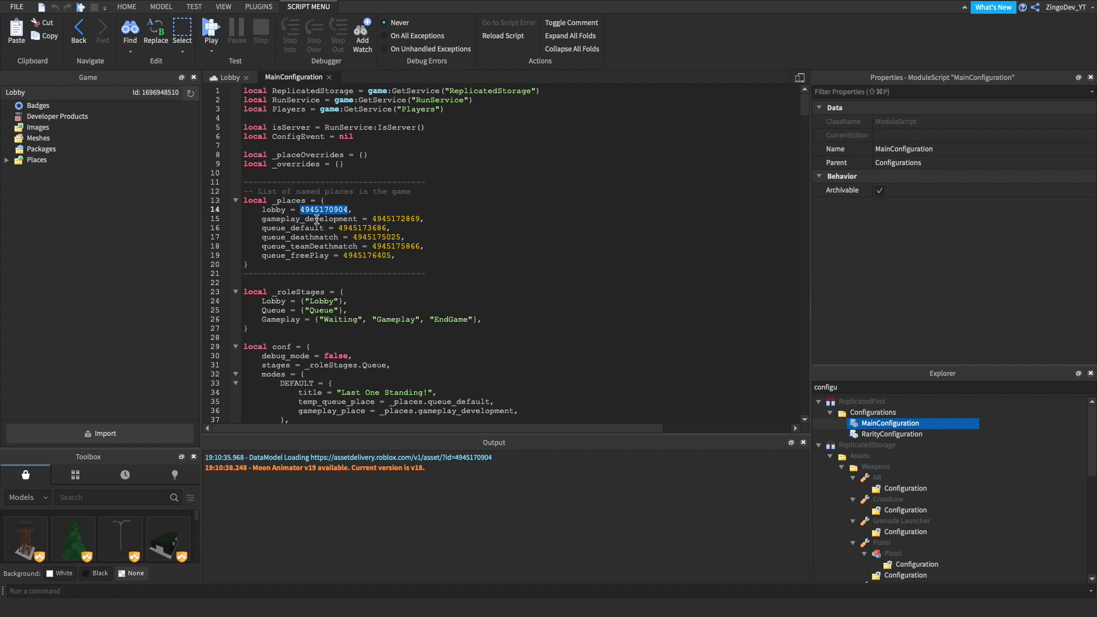
double_click(394, 218)
key(cmd+c)
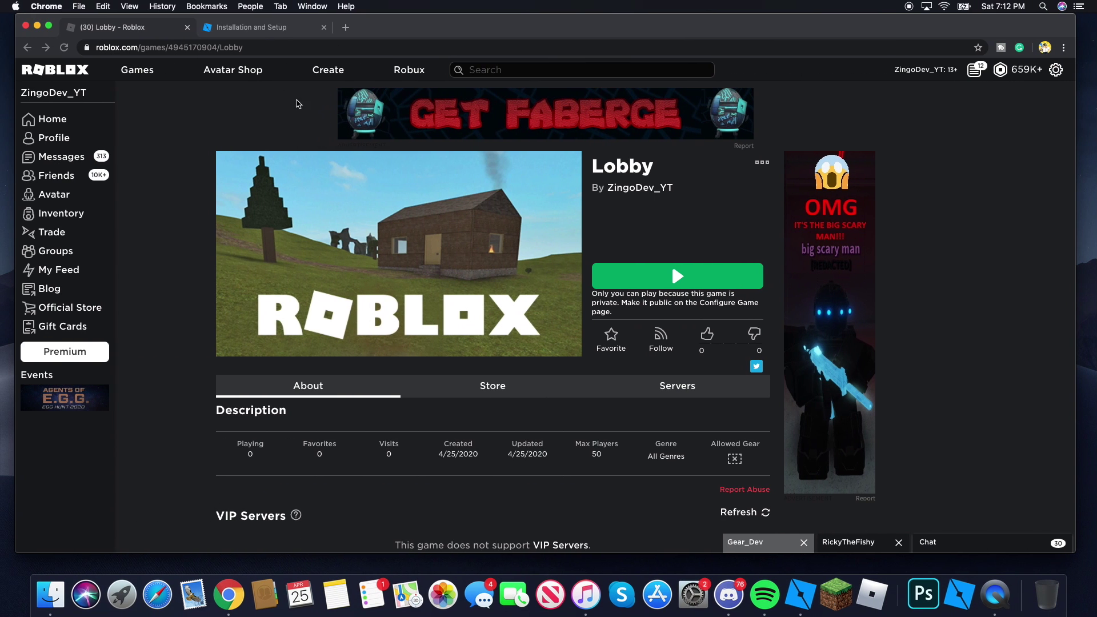
double_click(240, 48)
key(cmd+v)
key(Return)
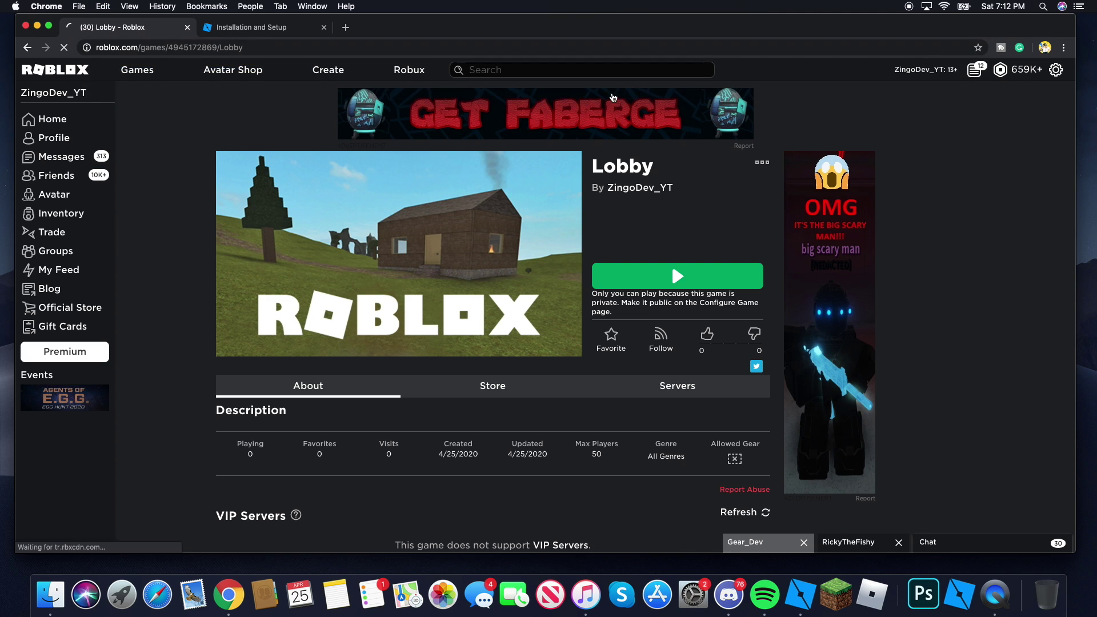
click(762, 162)
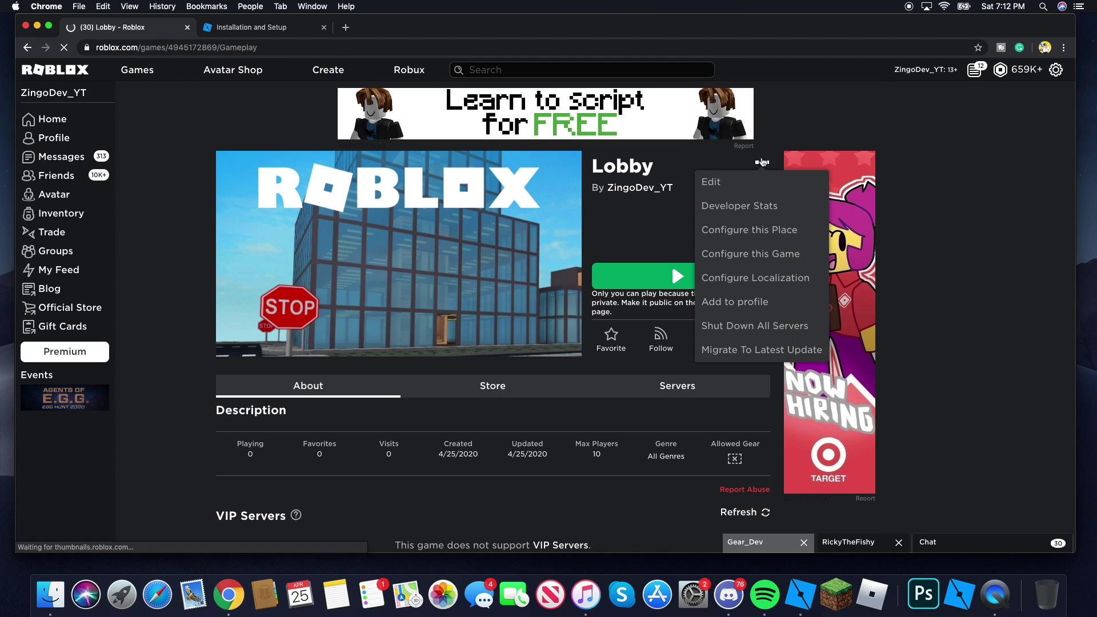
click(749, 229)
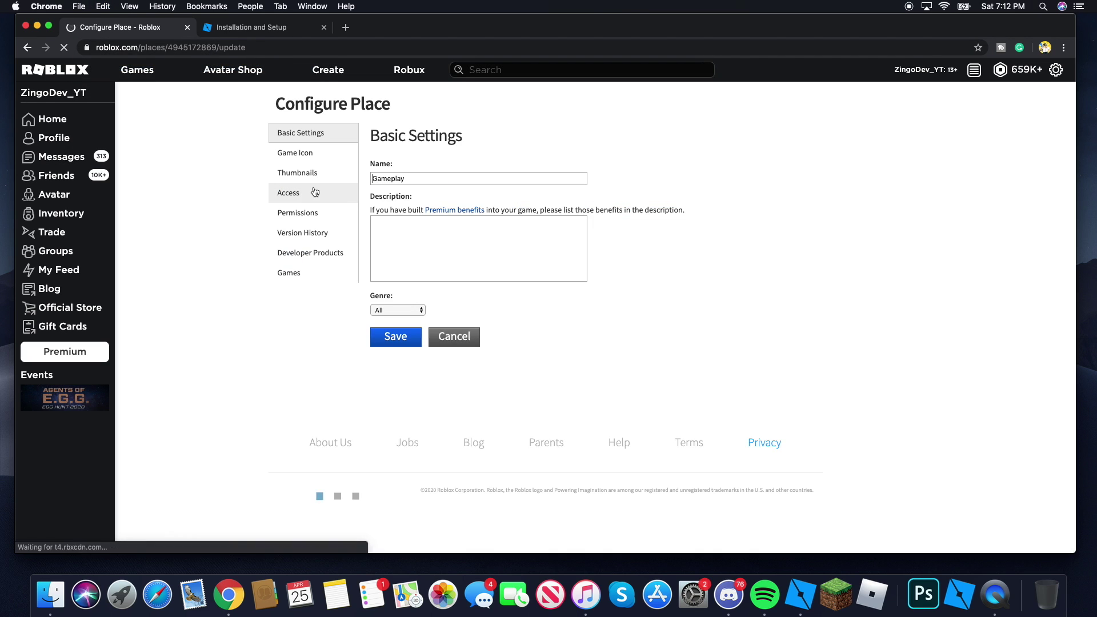
click(286, 193)
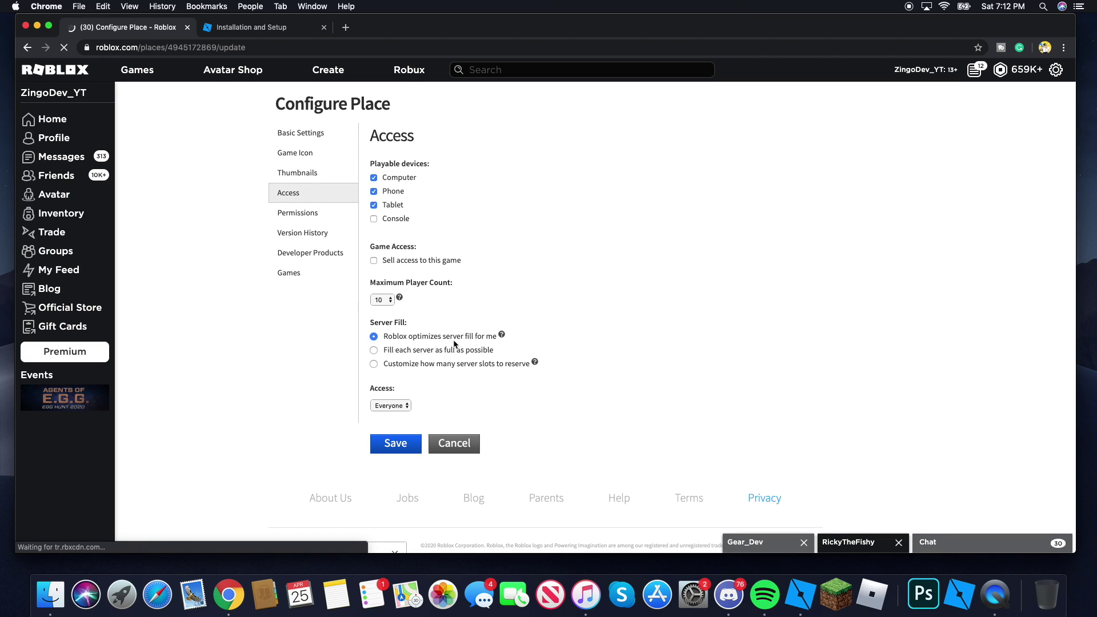
Set the Gameplay place's maximum player count to 50, choose Fill each server as full as possible, and save
click(381, 300)
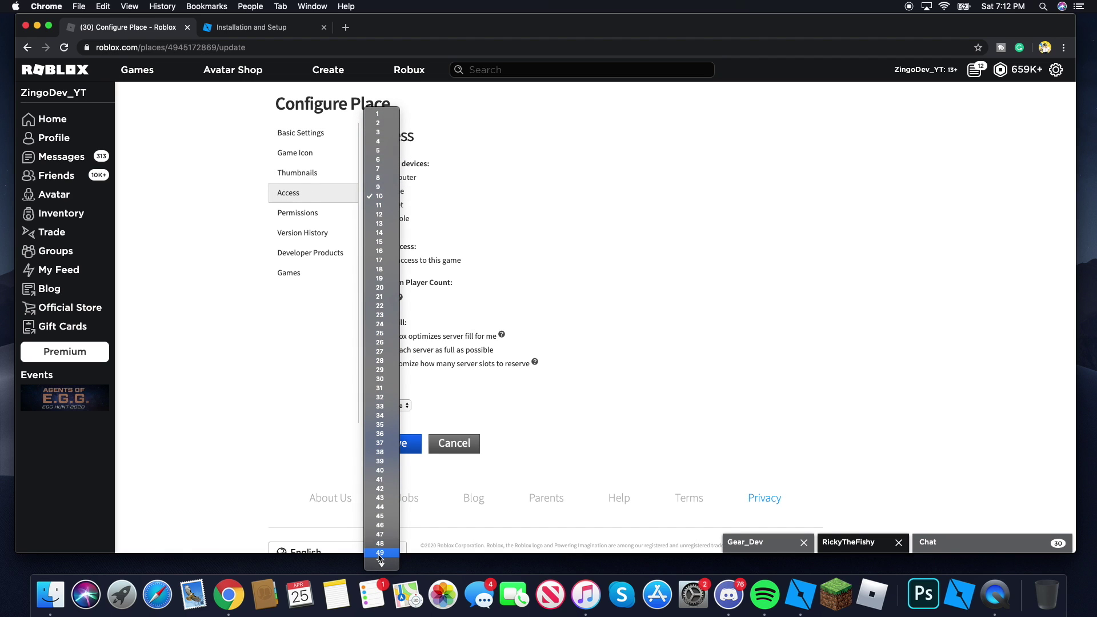
click(380, 553)
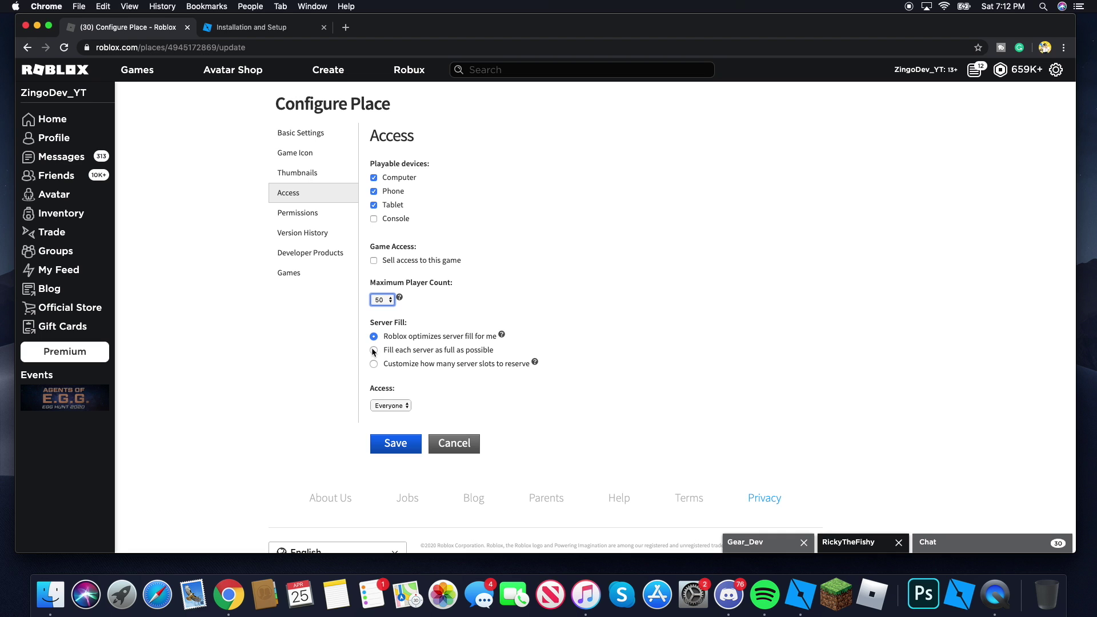
click(374, 350)
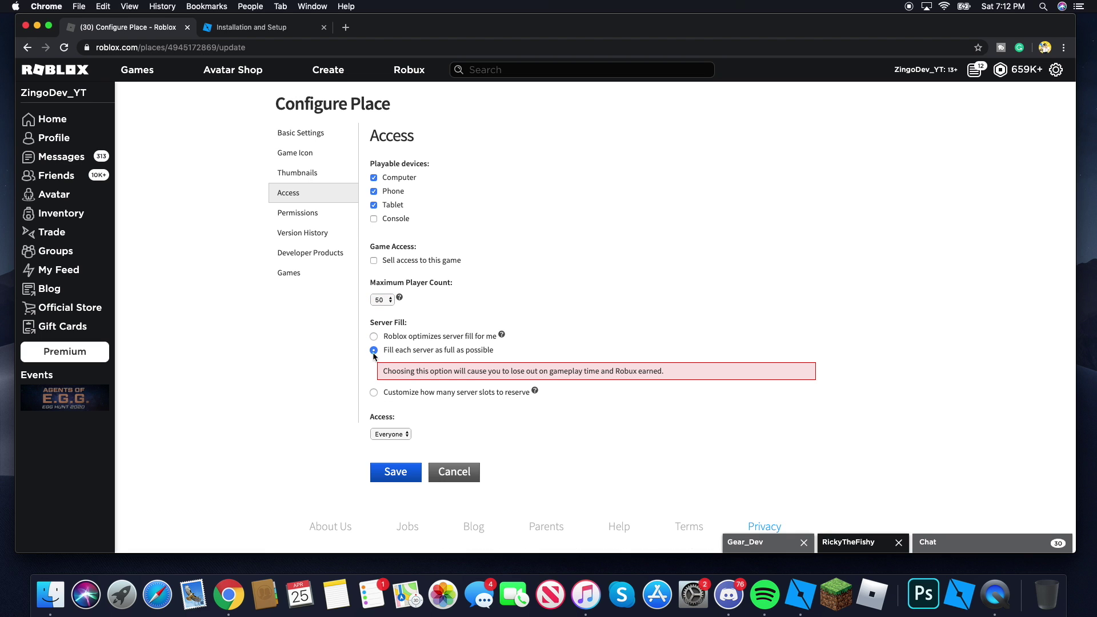
click(396, 472)
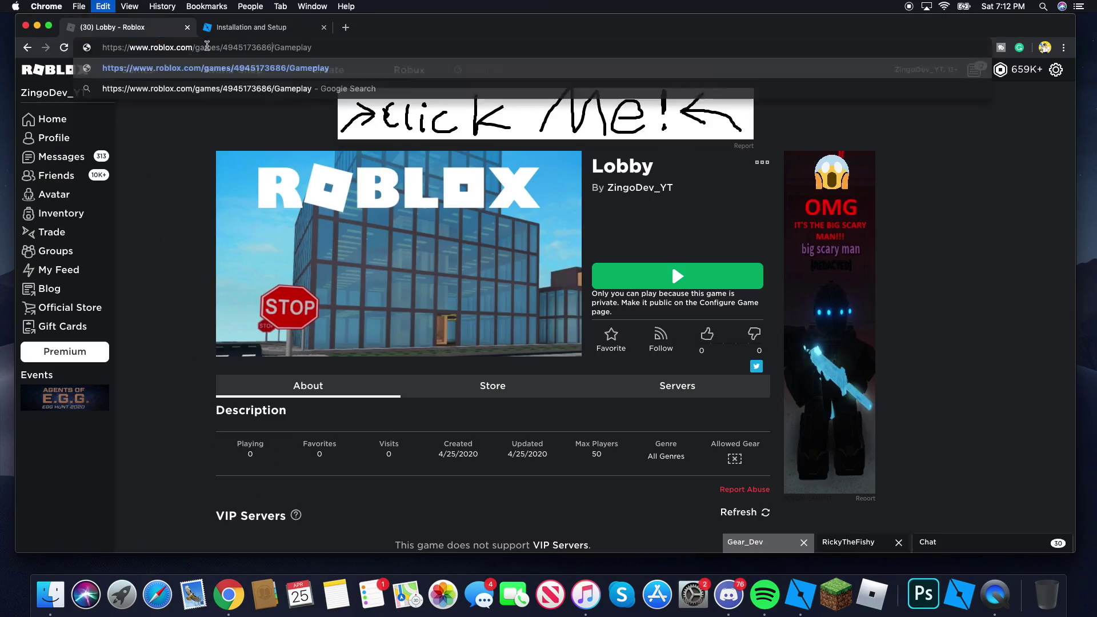
key(Return)
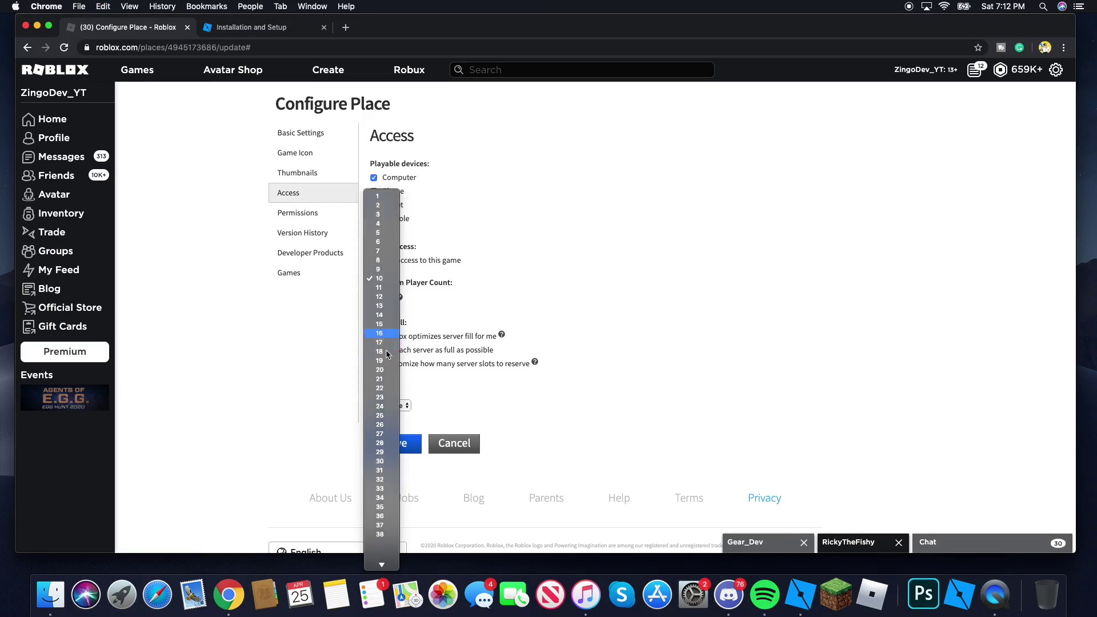
click(382, 368)
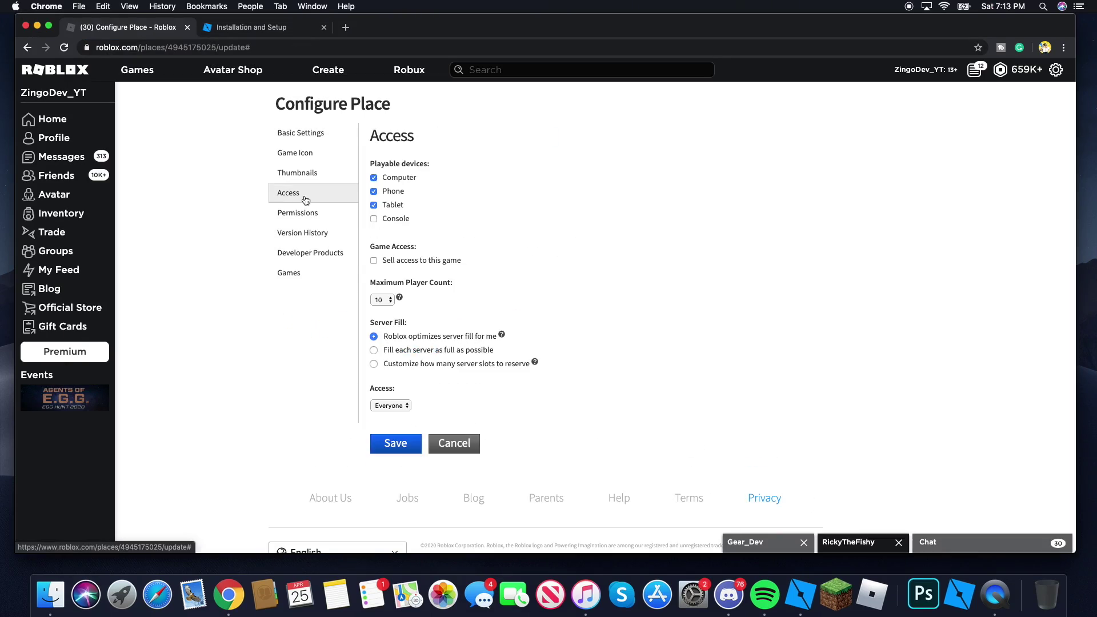
click(382, 299)
click(381, 354)
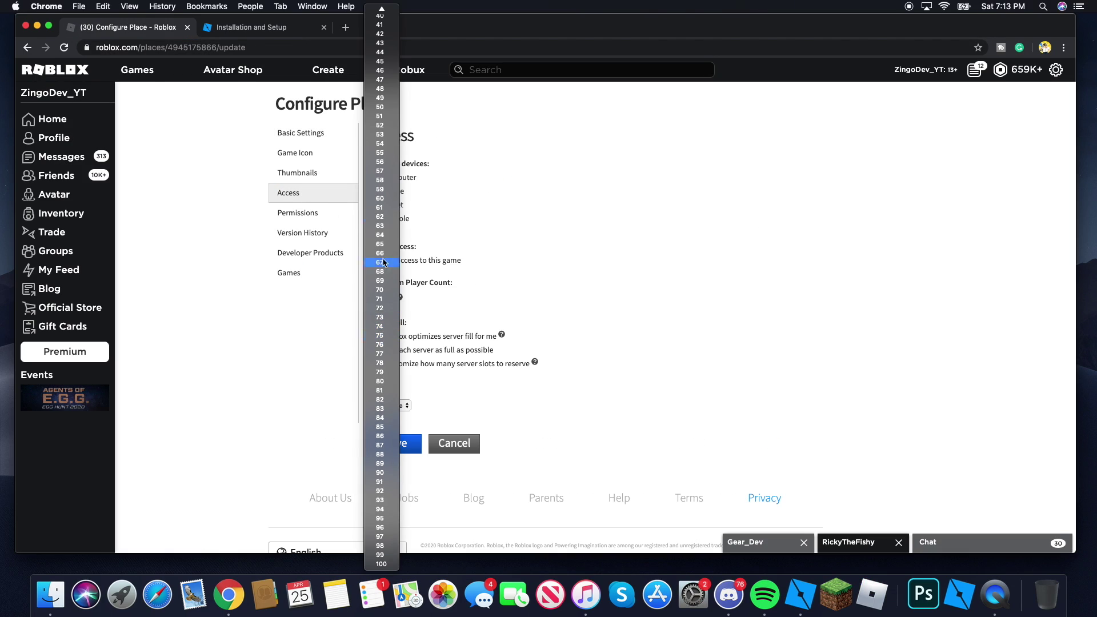
click(373, 350)
click(407, 467)
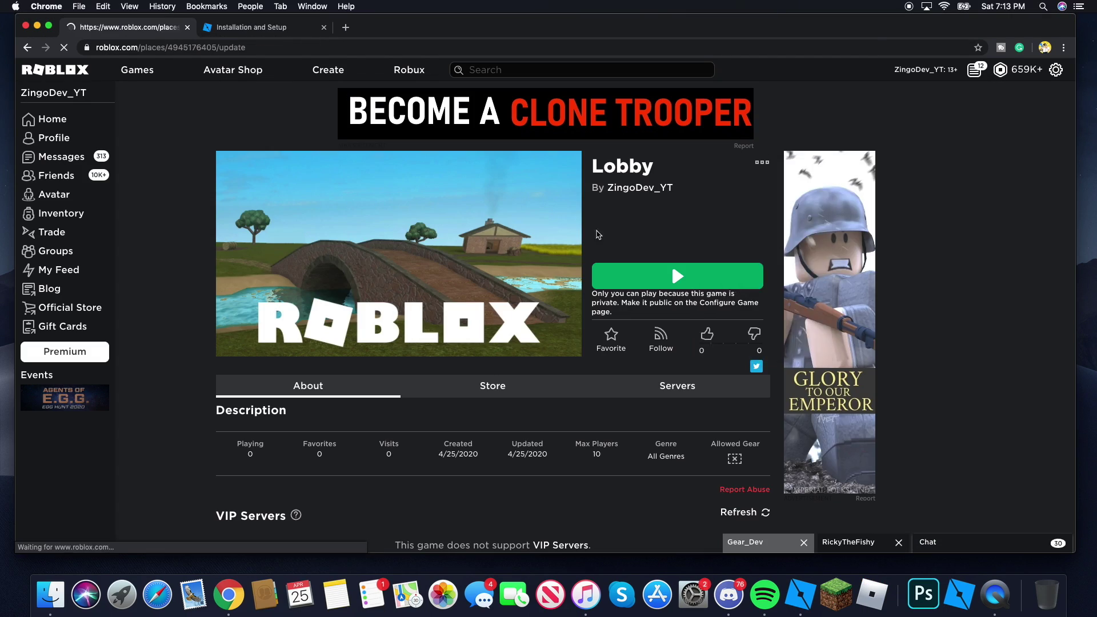
click(382, 299)
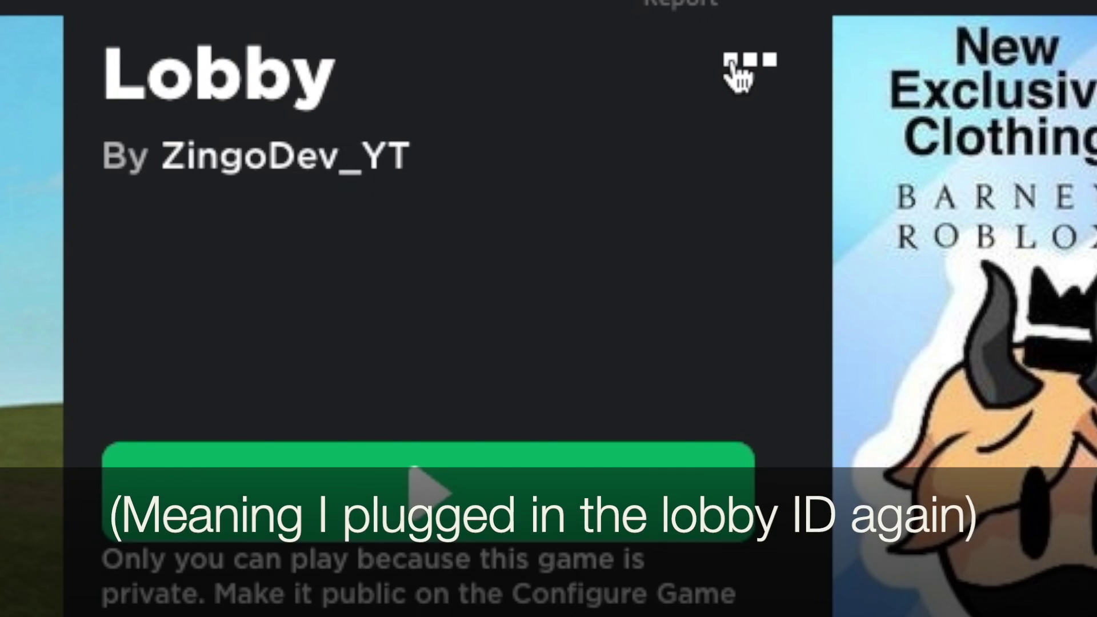
Open the Lobby's Configure Game page, set the game's privacy to Public, and save
click(759, 164)
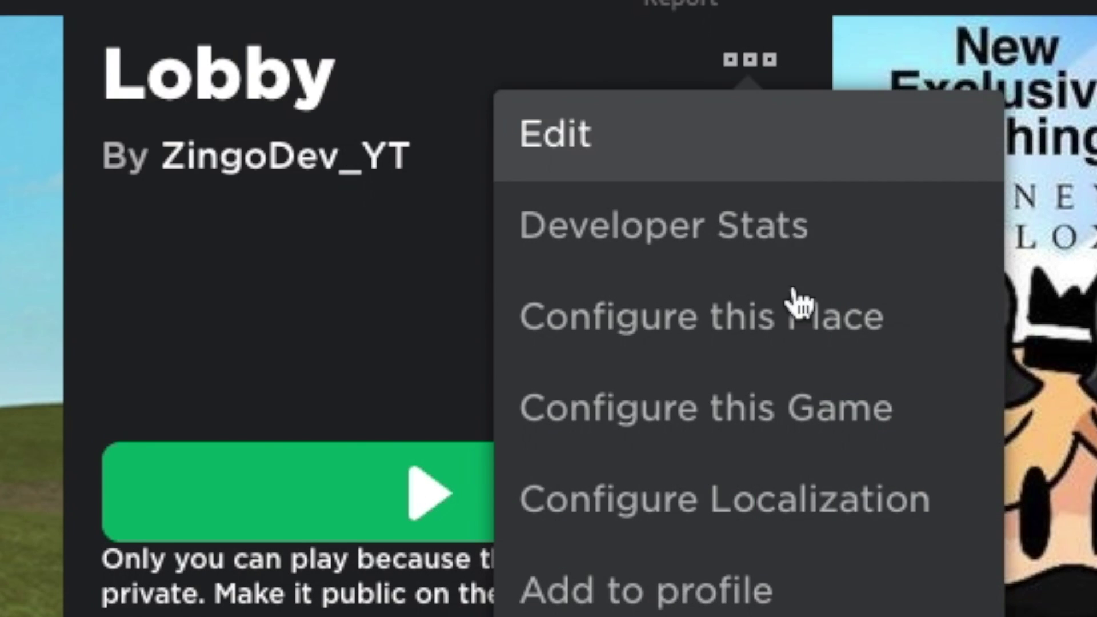
click(774, 429)
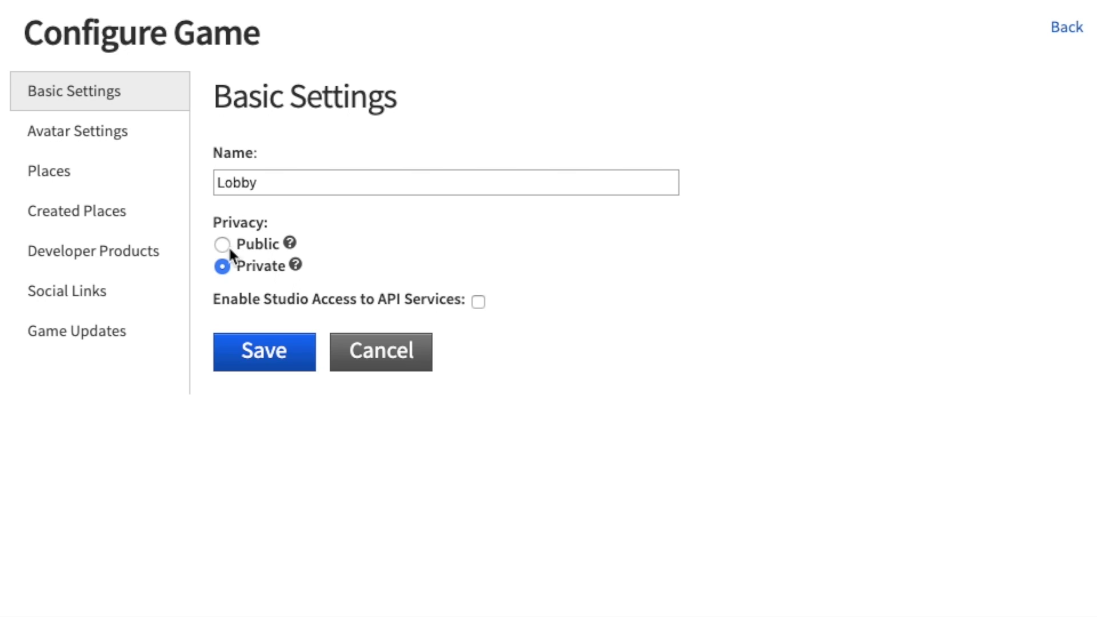
click(222, 244)
click(267, 367)
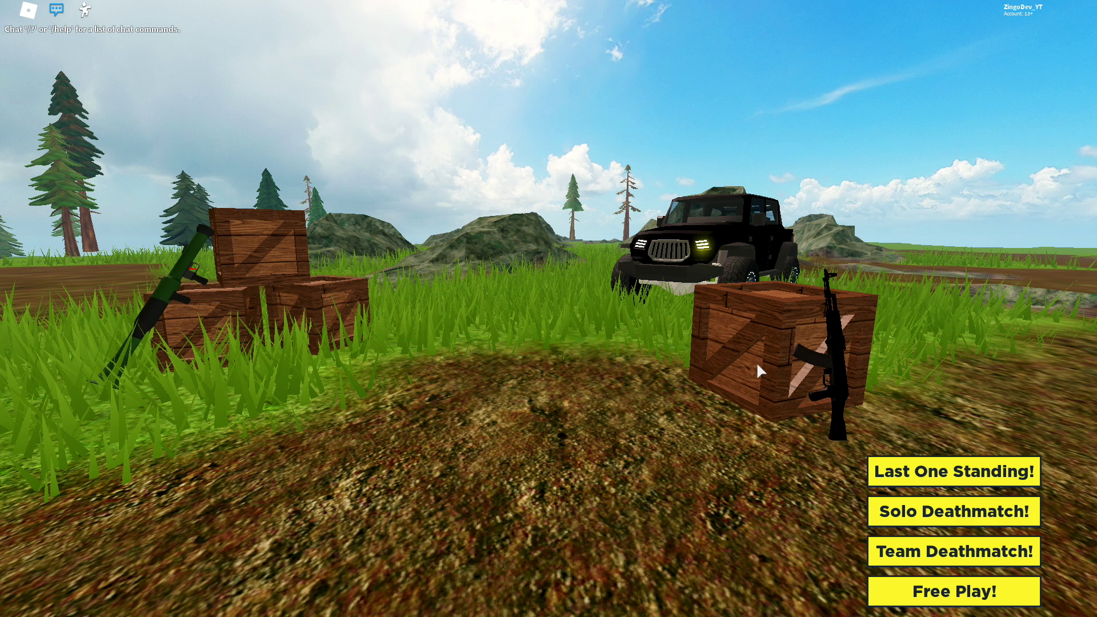
Join the Last One Standing mode from the running game's lobby and run the character toward the houses
click(950, 468)
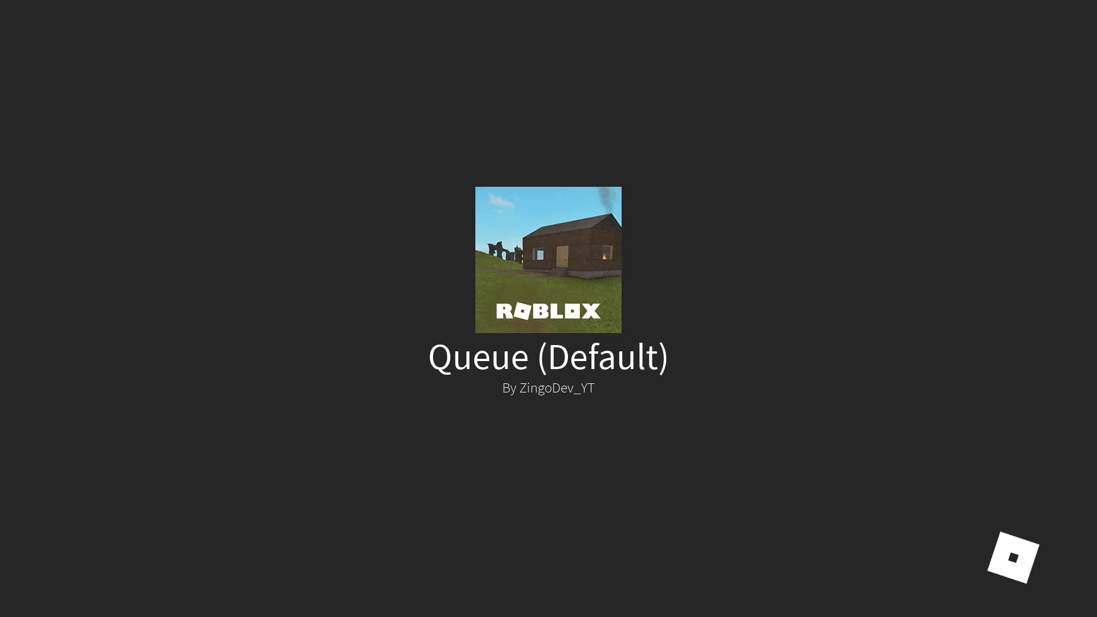
key(w)
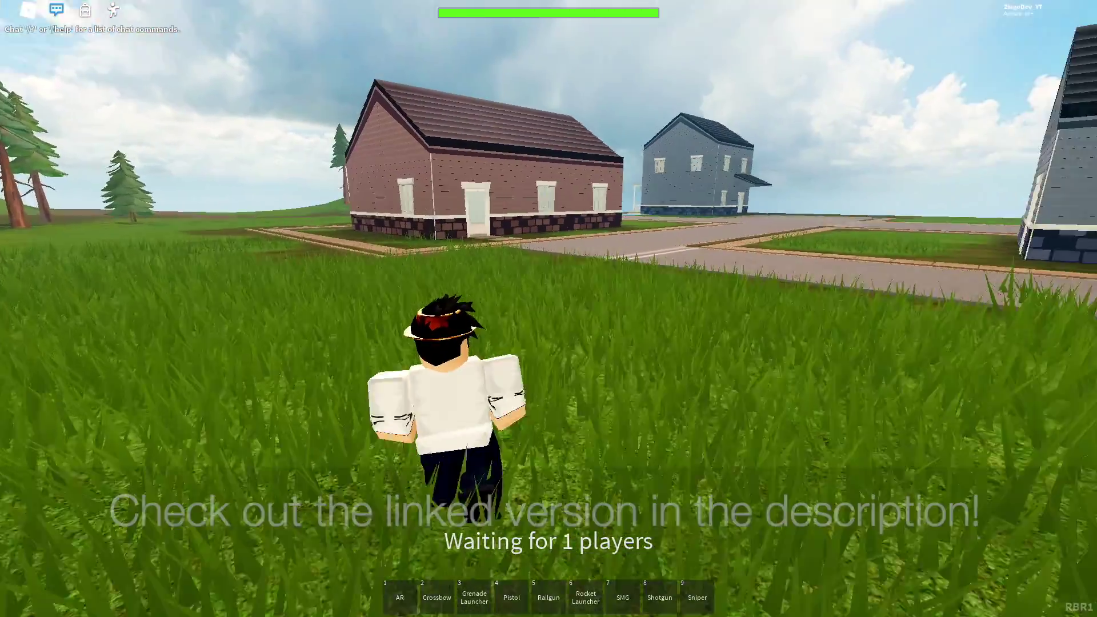
key(space)
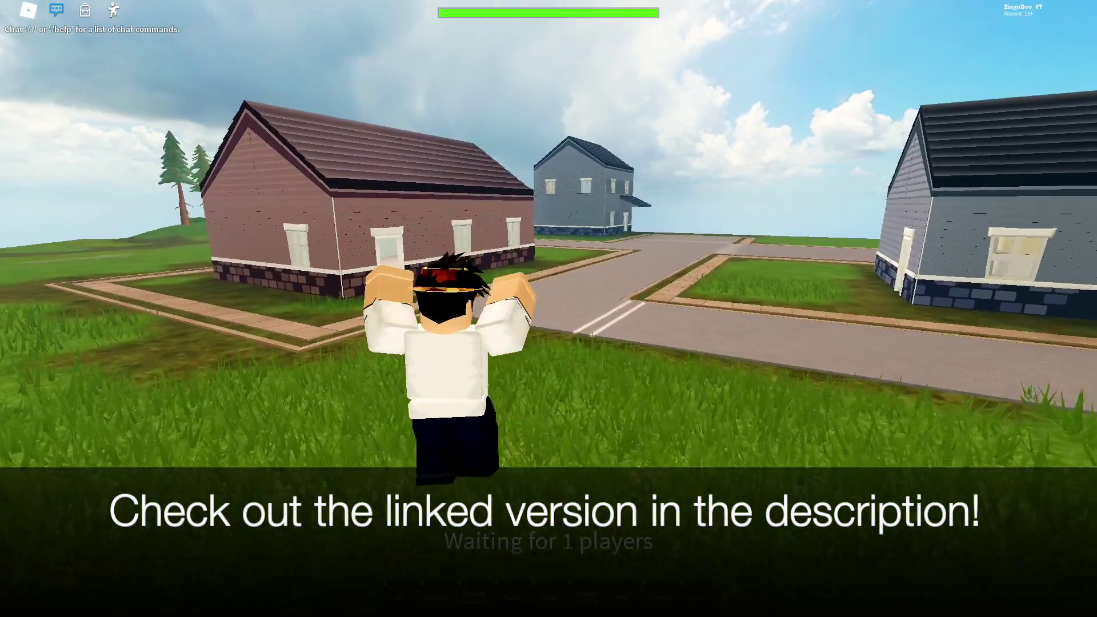
key(w)
key(space)
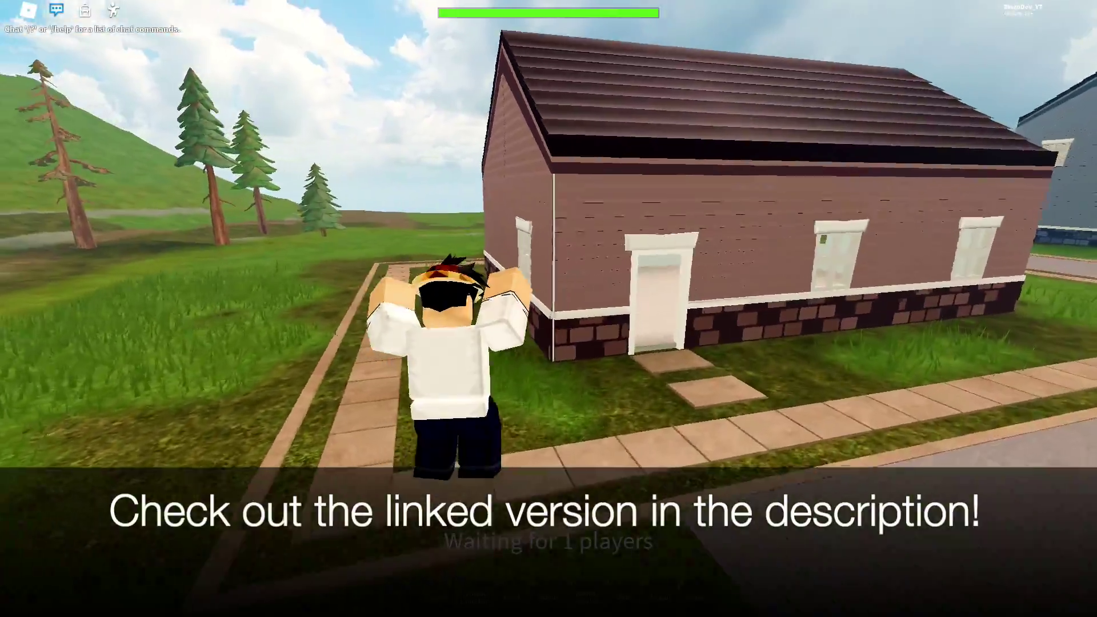
key(w)
key(d)
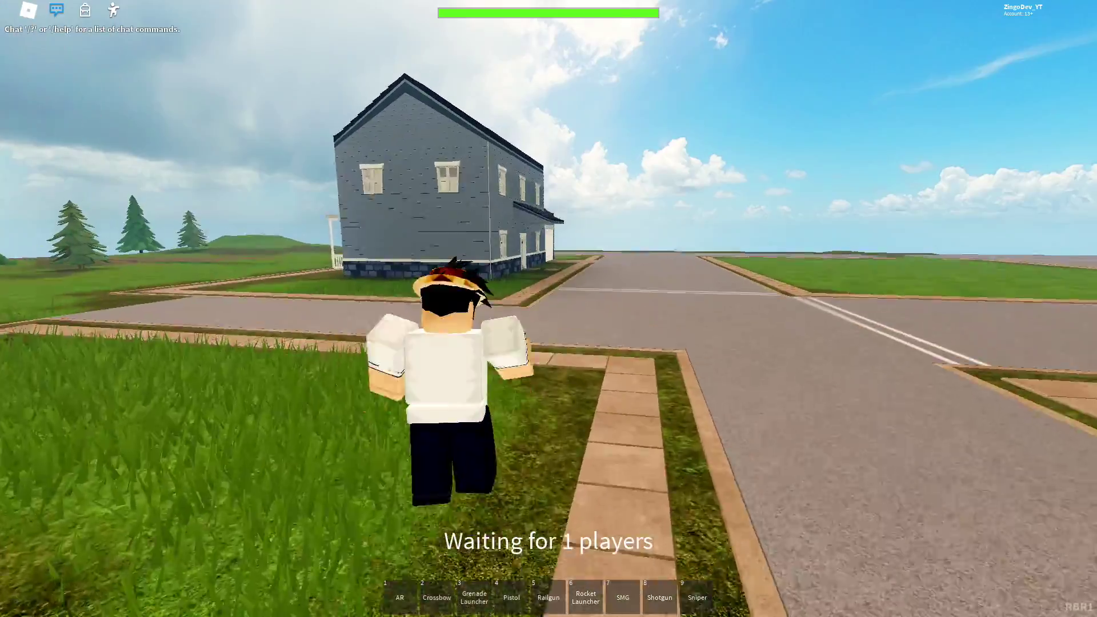
Walk the character along the road past the gray houses to check the map
key(w)
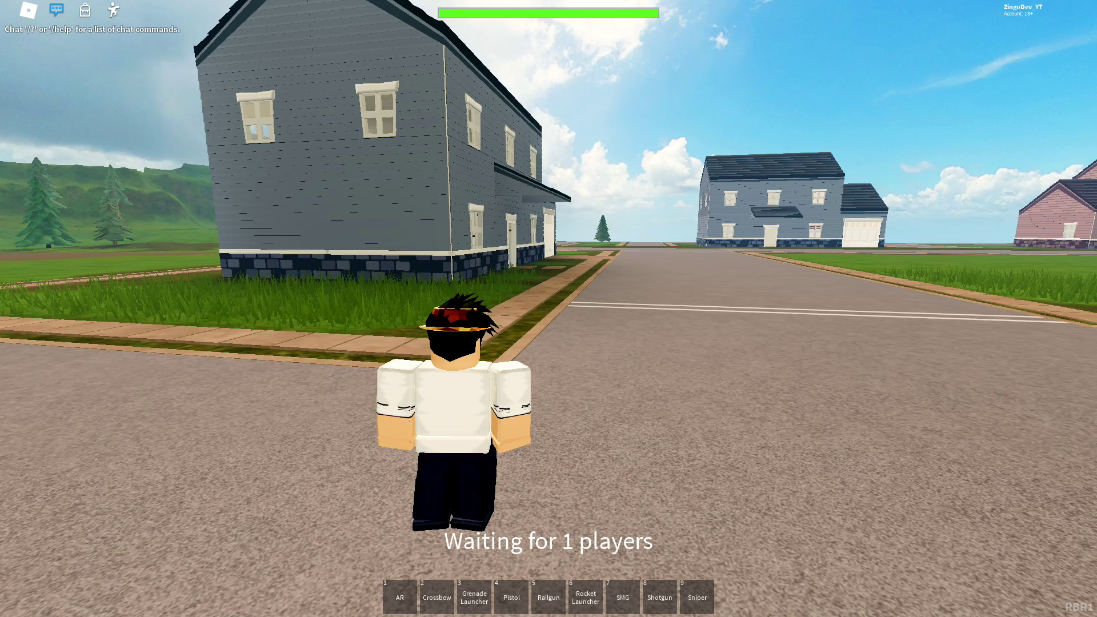
key(w)
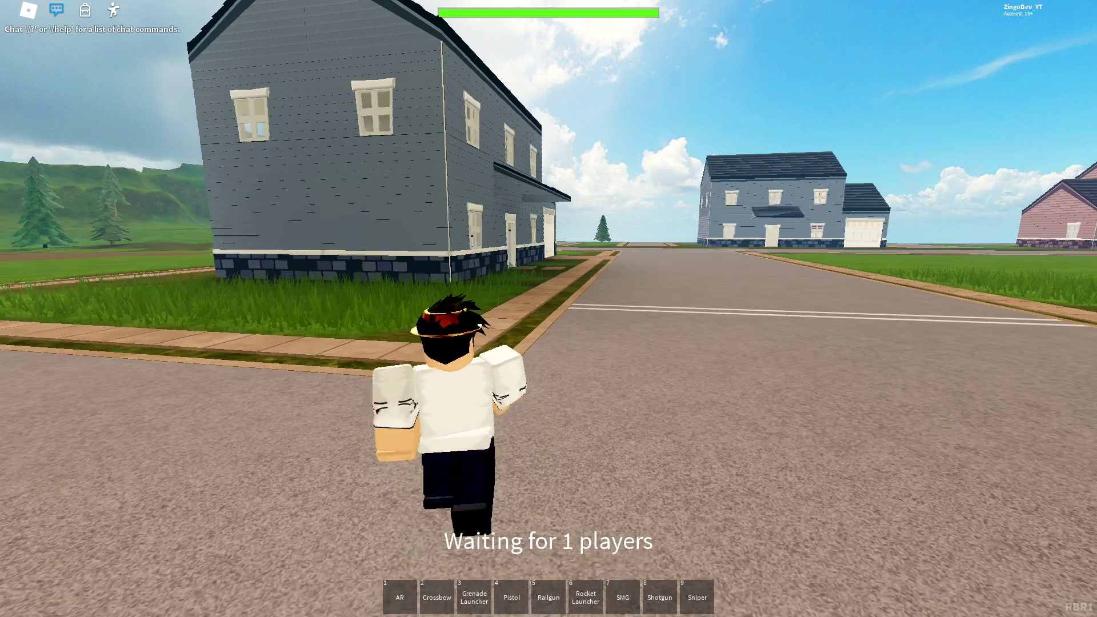
key(w)
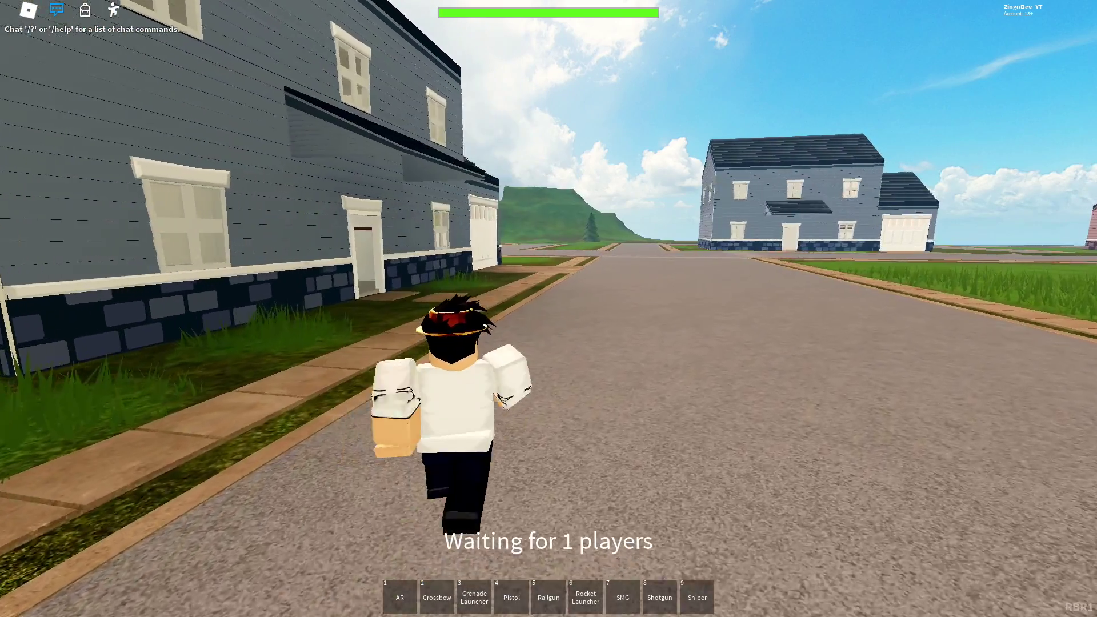
key(w)
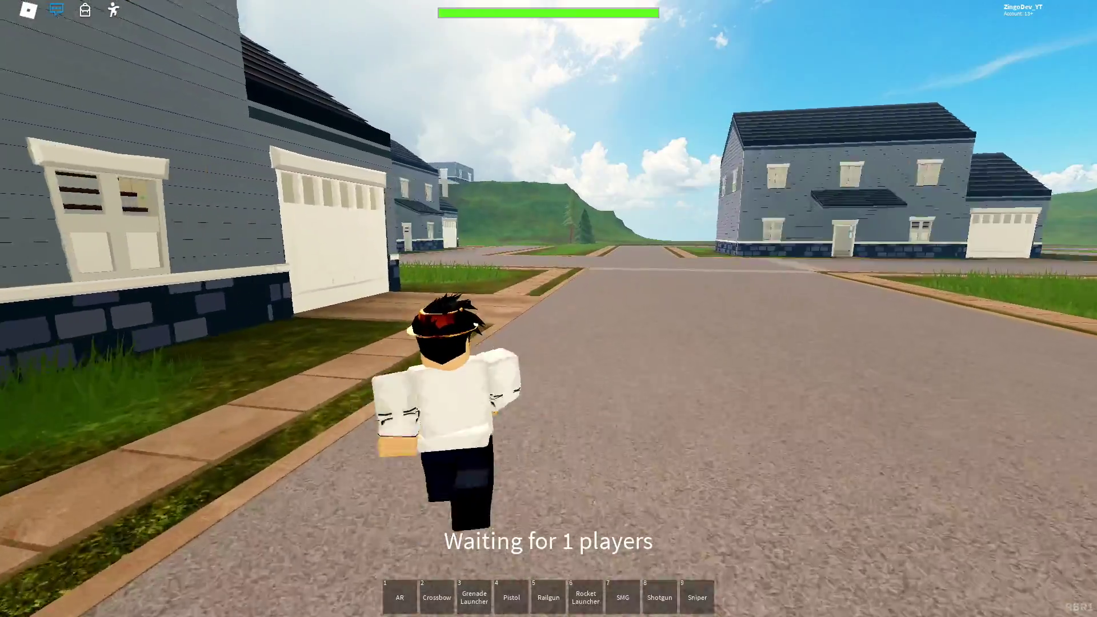
key(w)
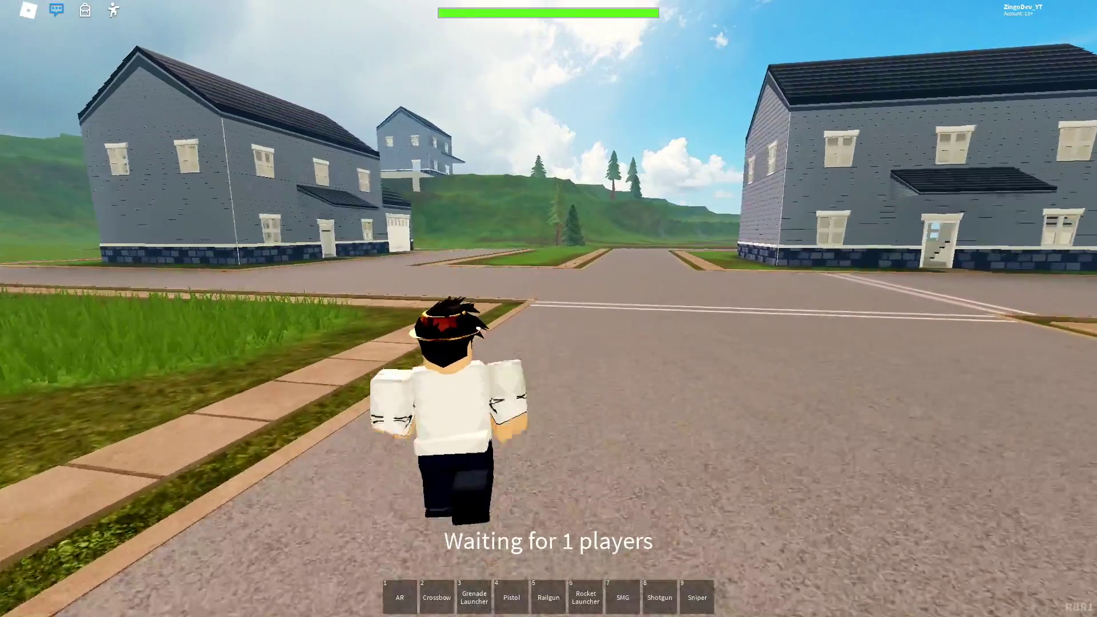
key(w)
key(a)
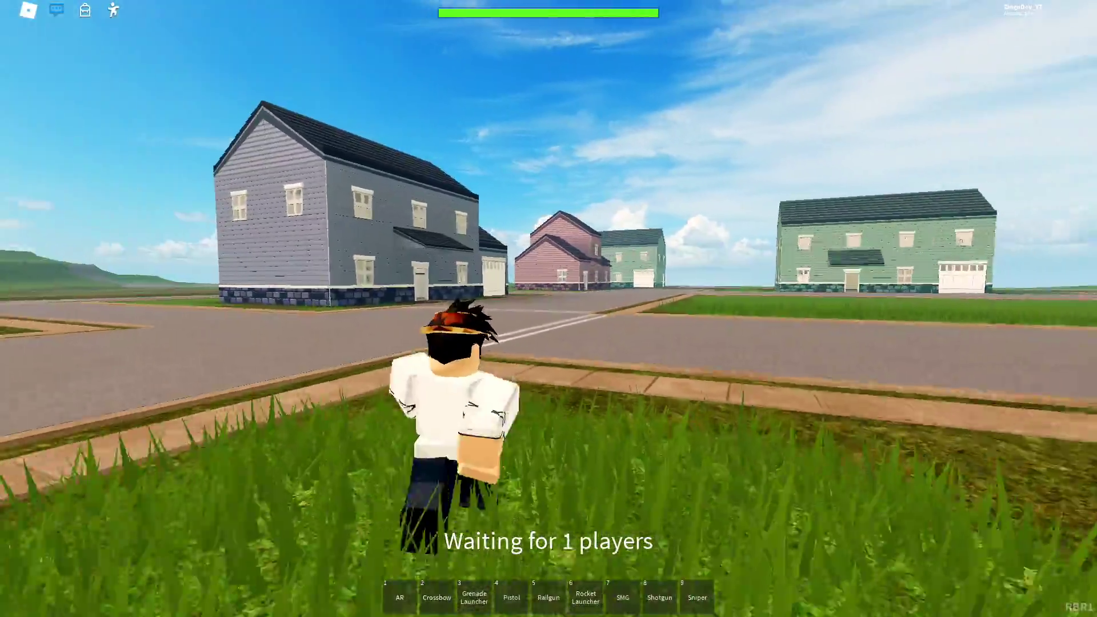
Equip the Grenade Launcher and walk the character around the gray house to its porch
key(d)
key(3)
click(548, 308)
key(w)
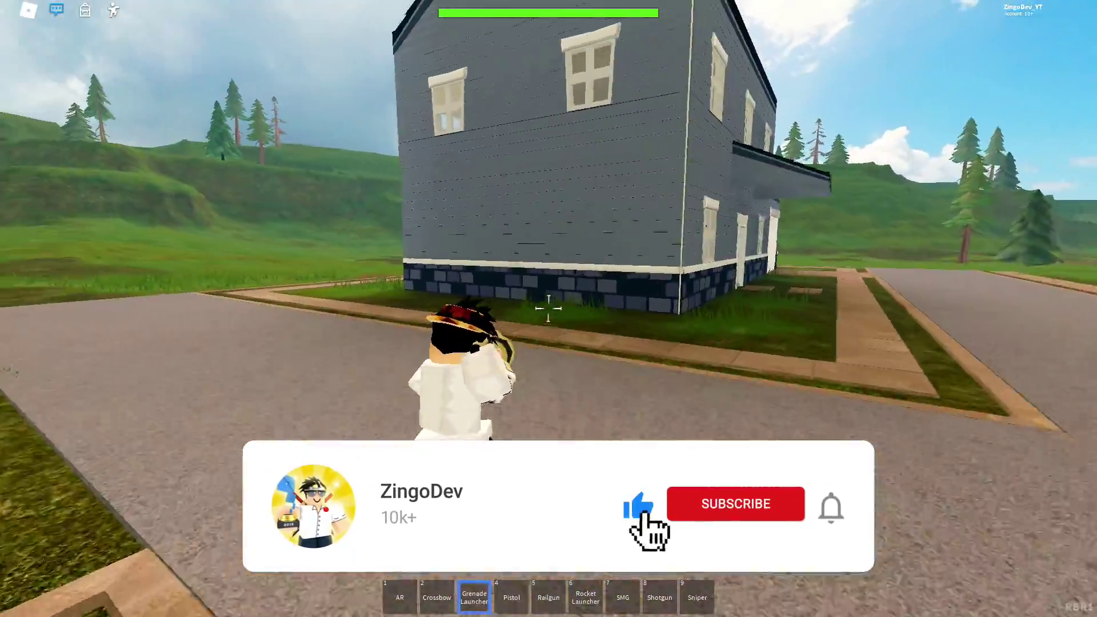
key(w)
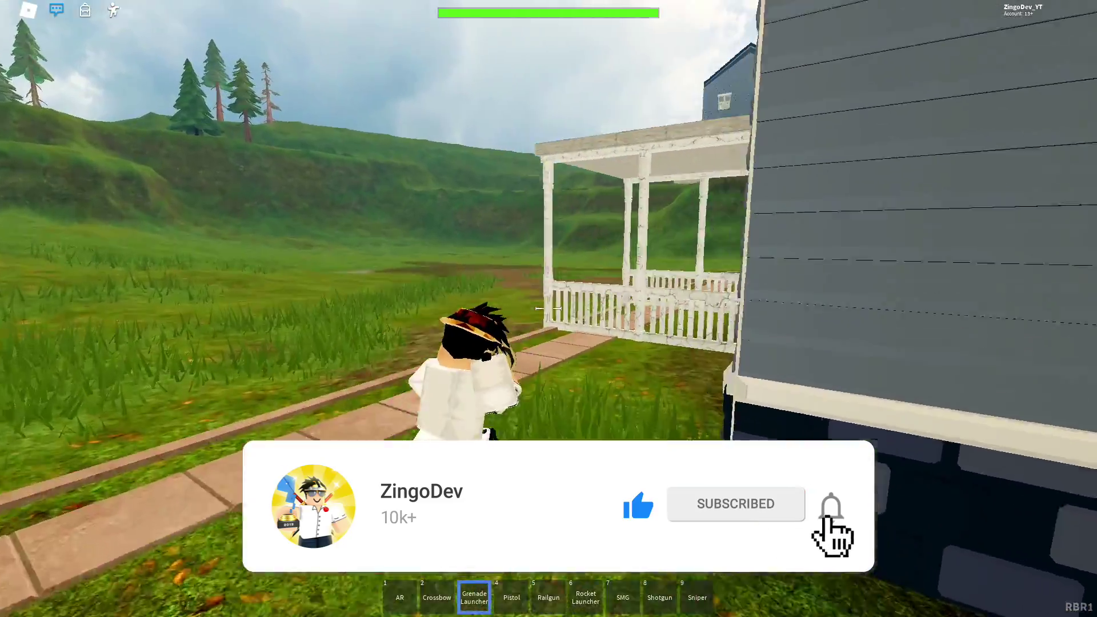
key(w)
key(a)
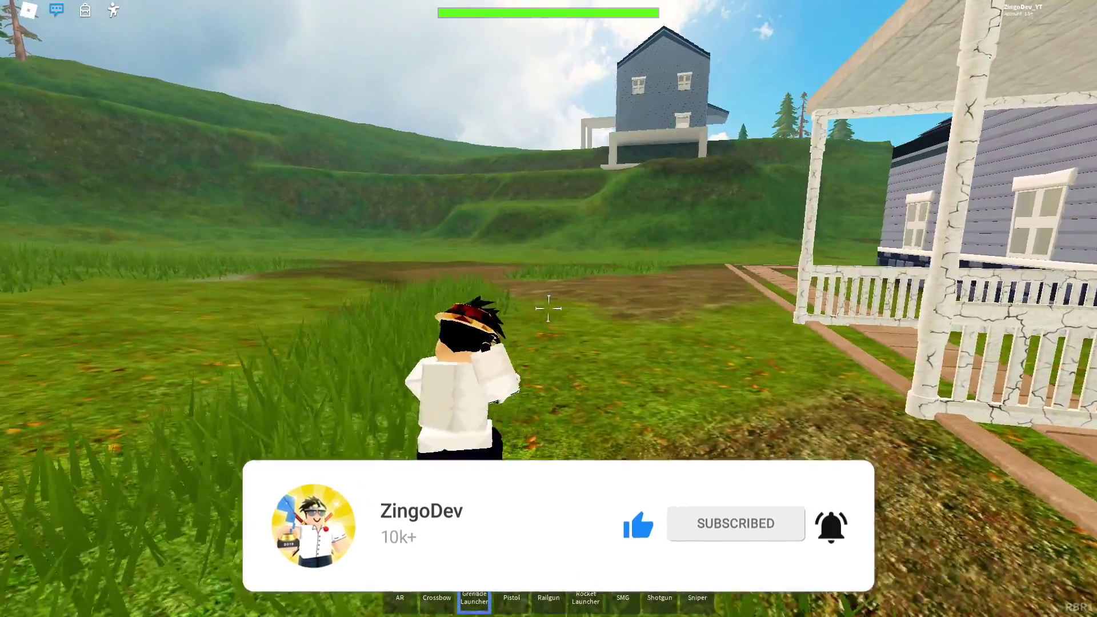